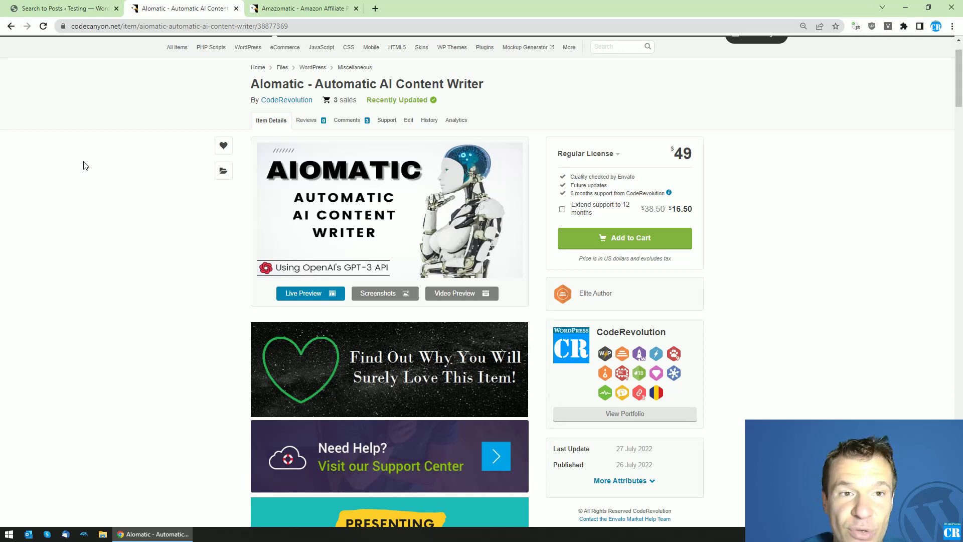
Add an Amazomatic search rule for the keyword laptop with a maximum of 1 post and save the settings
left_click(283, 4)
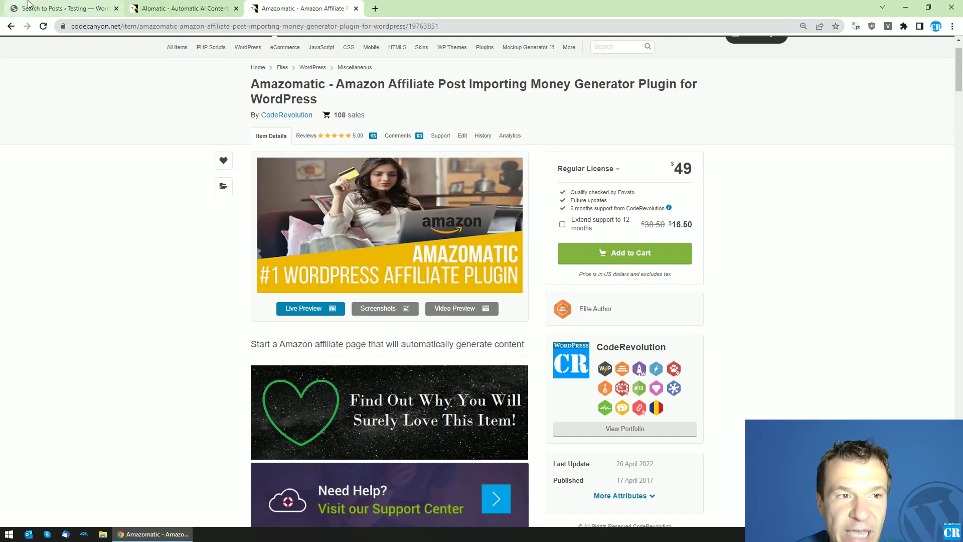
left_click(29, 5)
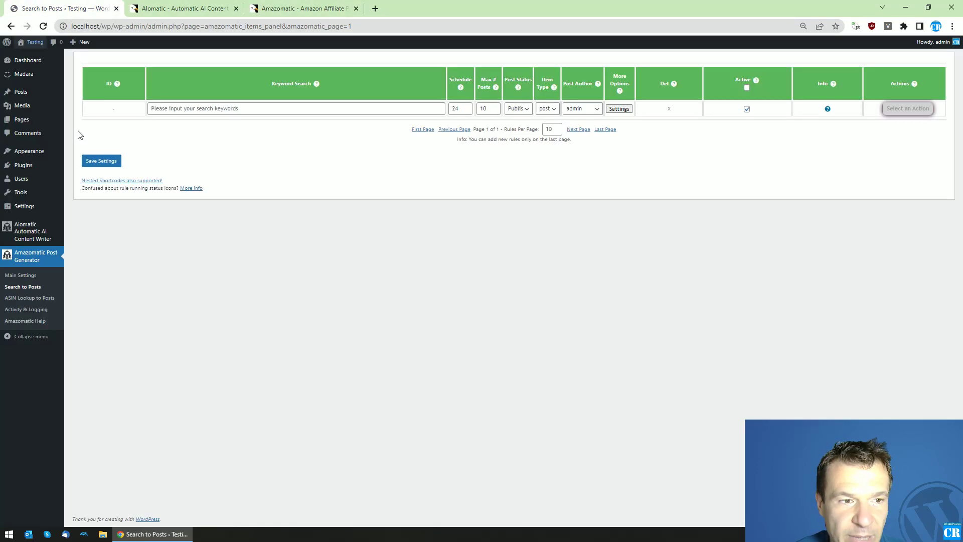
left_click(178, 112)
left_click(216, 131)
left_click_drag(484, 108, 475, 109)
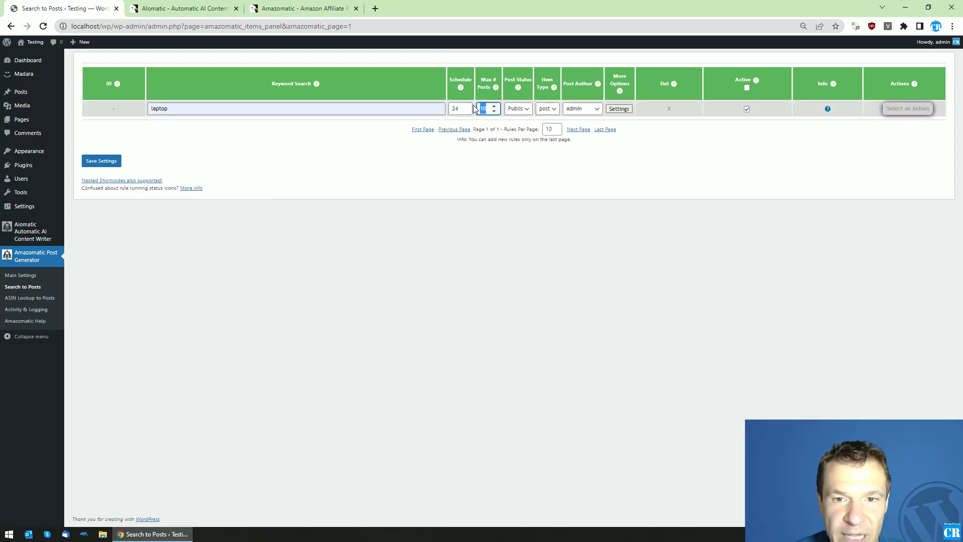
type("1")
left_click(108, 161)
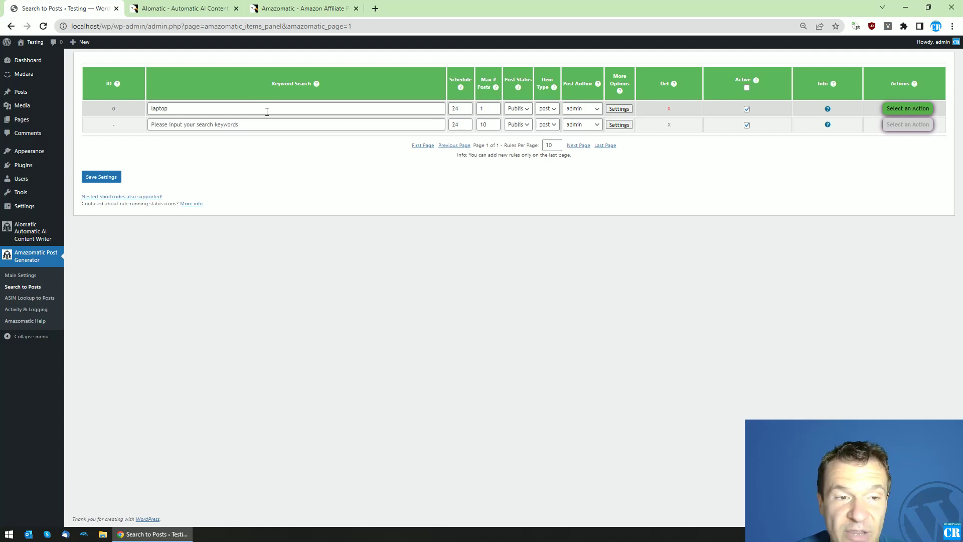
Run the laptop rule immediately and view the post it generates on the live site
left_click(907, 108)
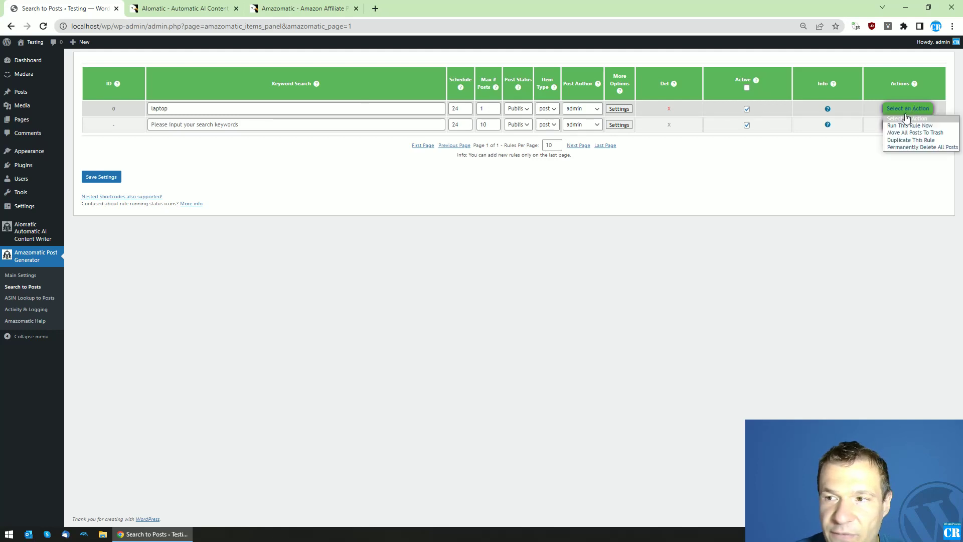
left_click(899, 127)
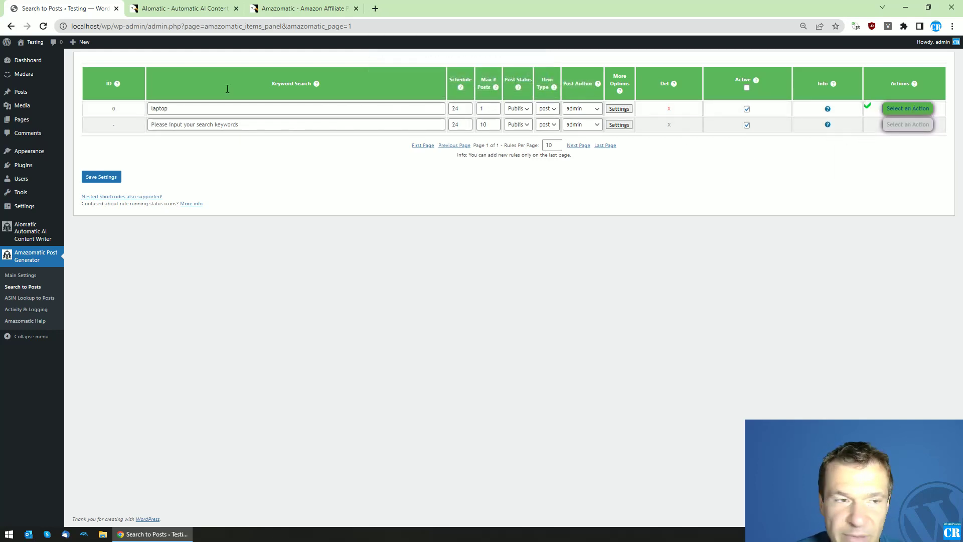
middle_click(37, 58)
left_click(151, 9)
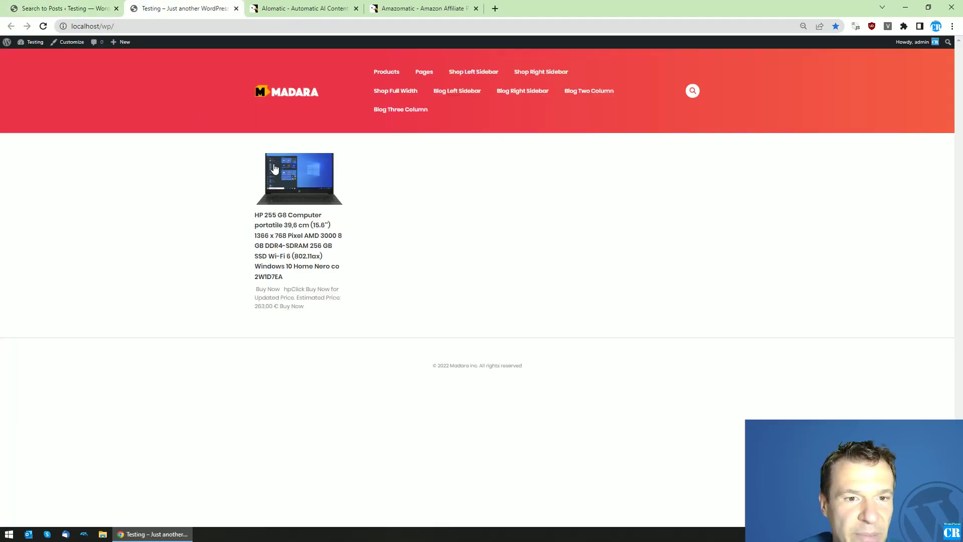
left_click(274, 168)
scroll(220, 178, "down", 10)
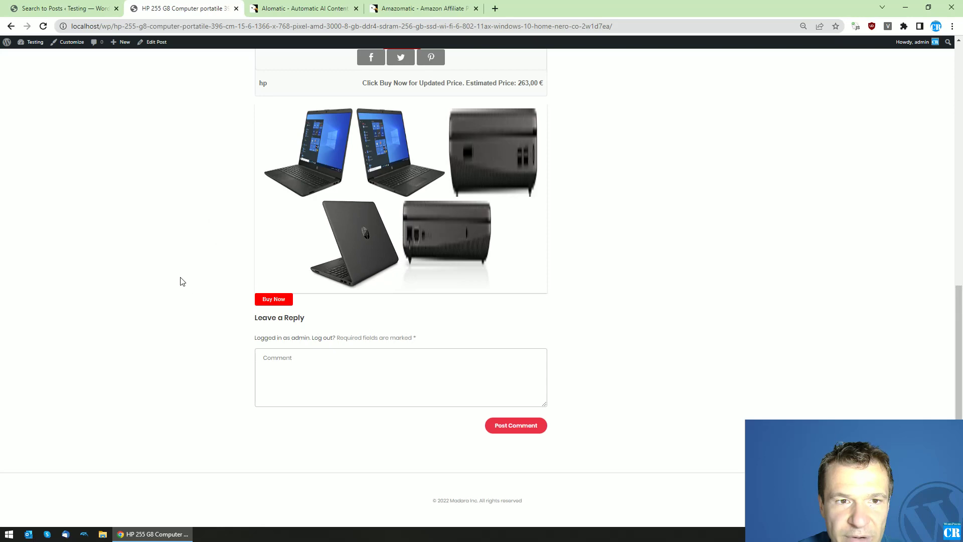
Check the laptop rule's advanced settings, and permanently delete all posts generated by that rule
left_click(85, 7)
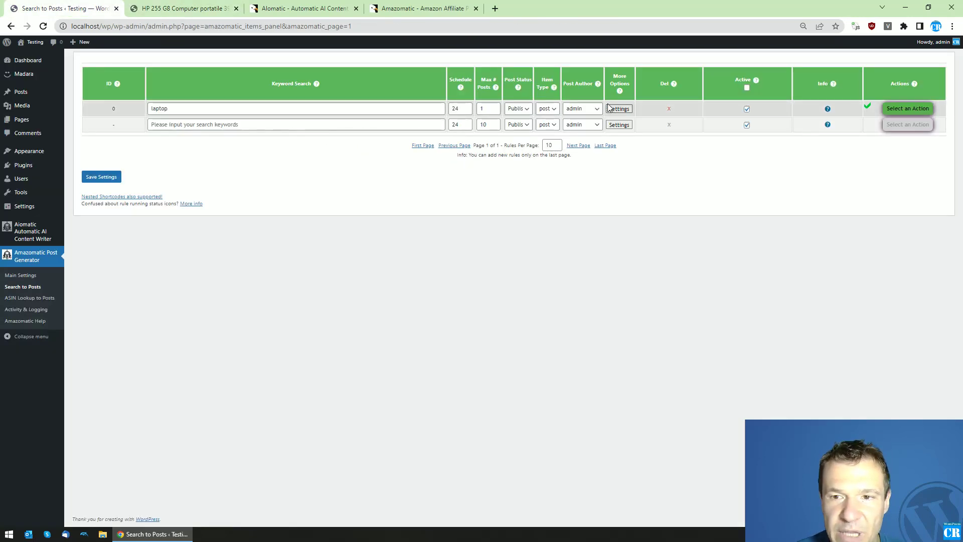
left_click(617, 108)
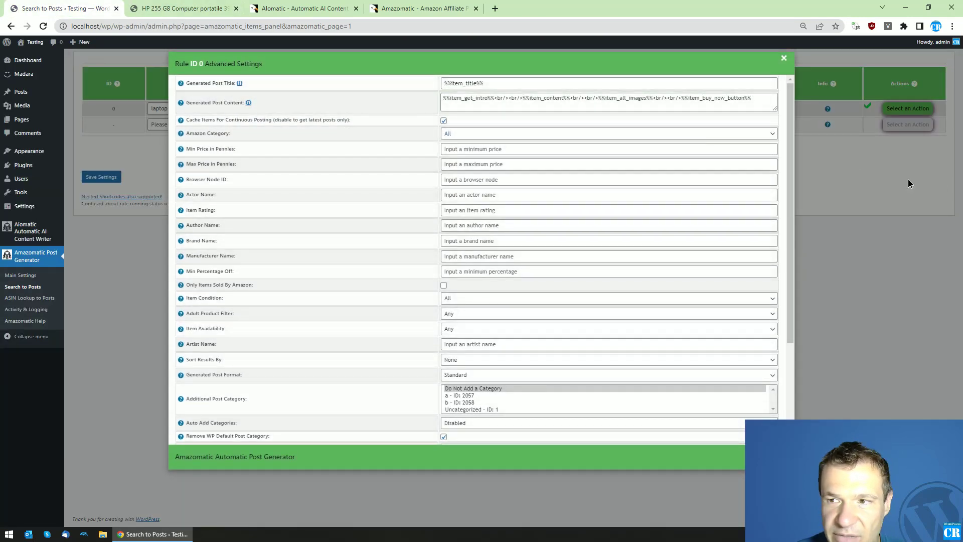
left_click(783, 57)
left_click(908, 109)
left_click(891, 147)
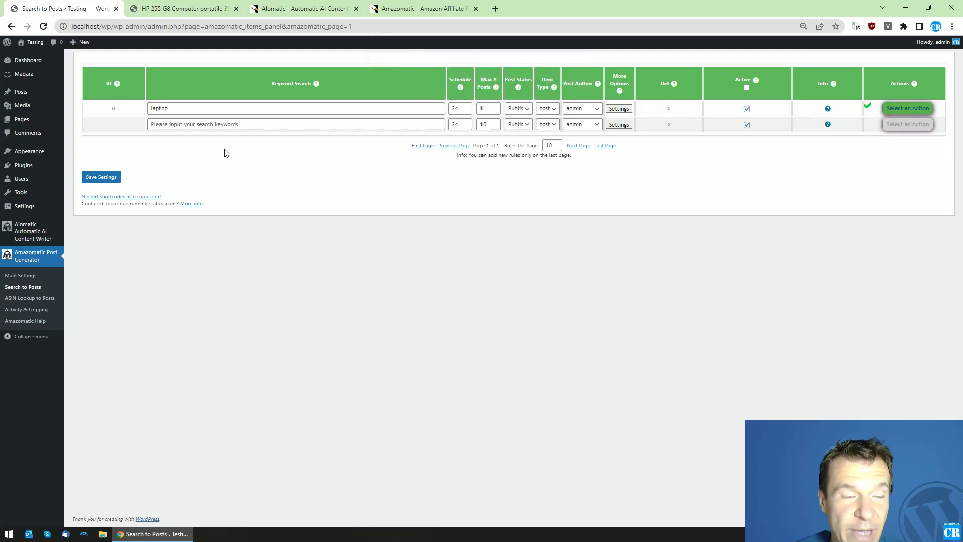
Enable the Article Editor in Aiomatic's AI Content Editor and save the settings
mouse_move(43, 231)
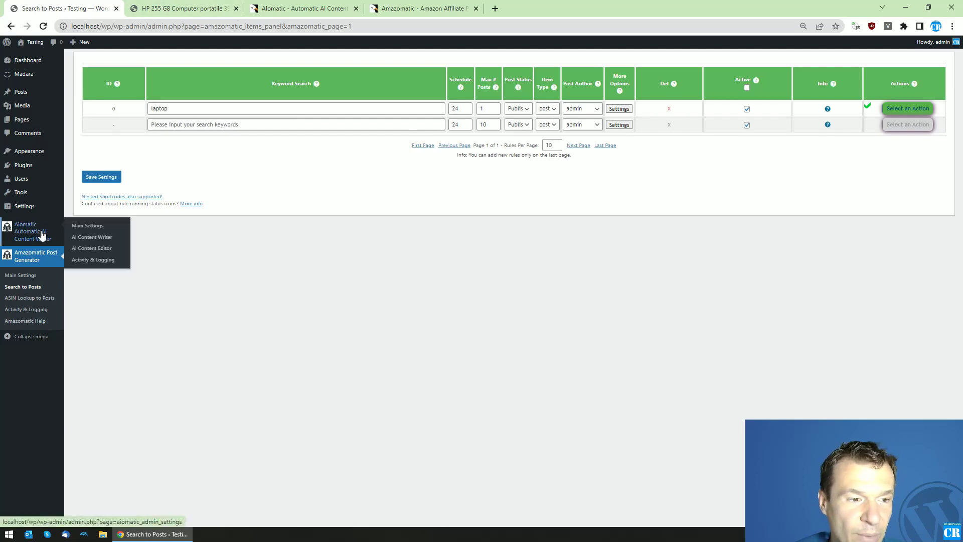
middle_click(83, 247)
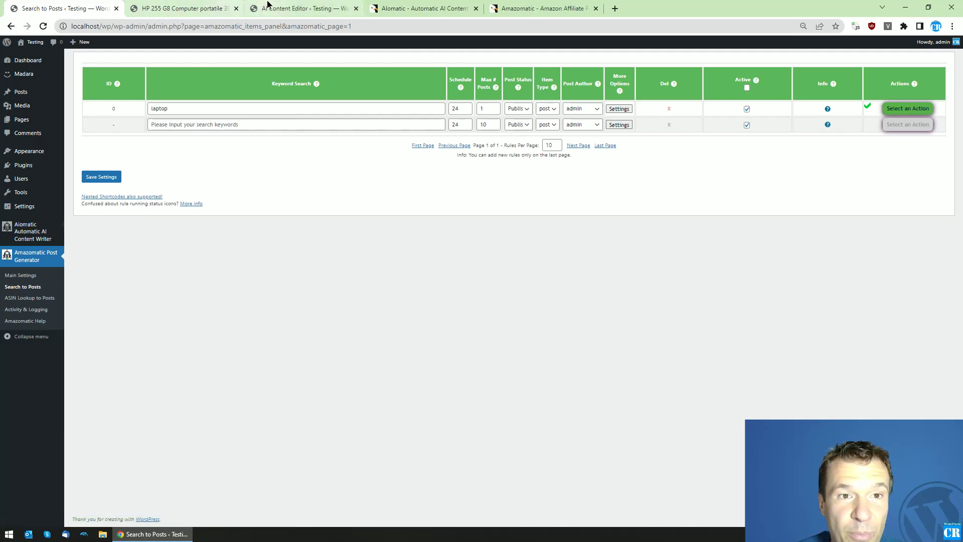
left_click(268, 6)
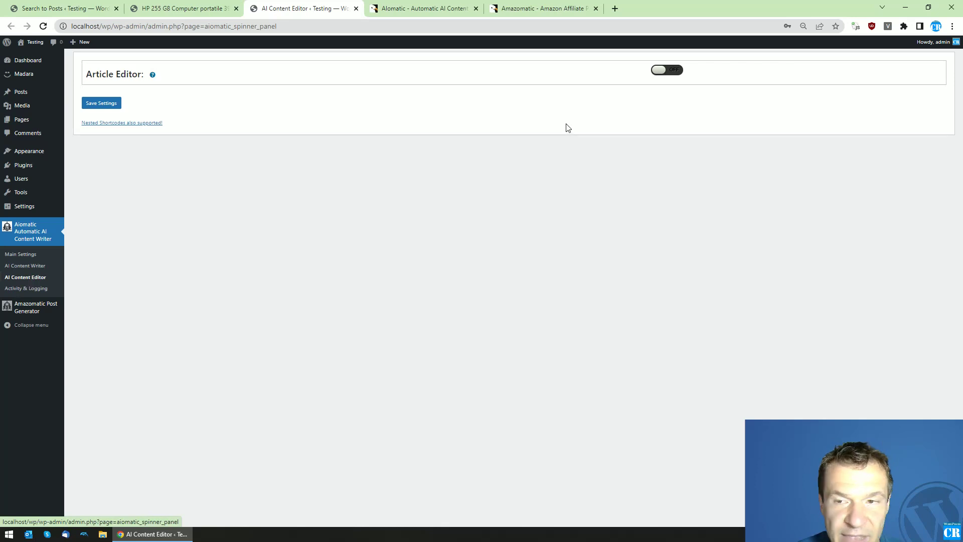
left_click(659, 71)
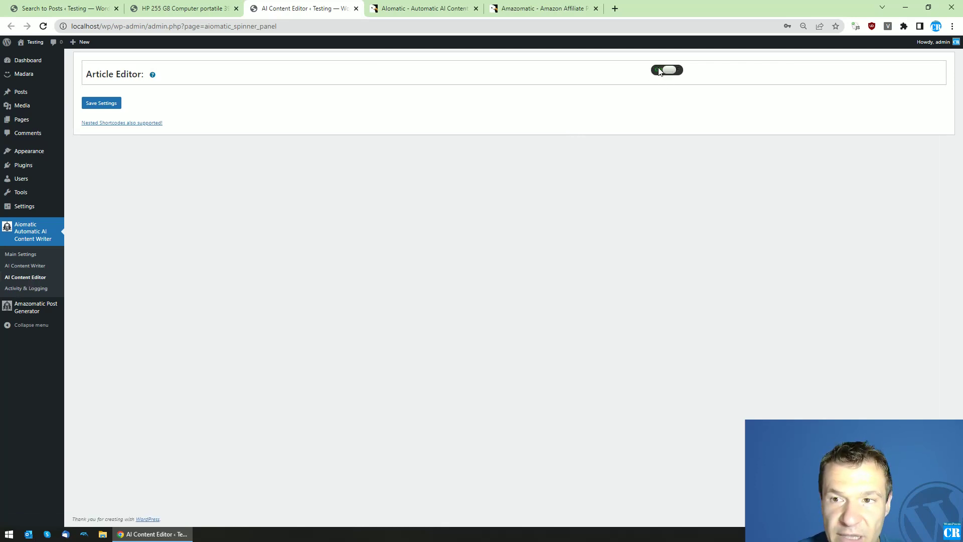
left_click(91, 106)
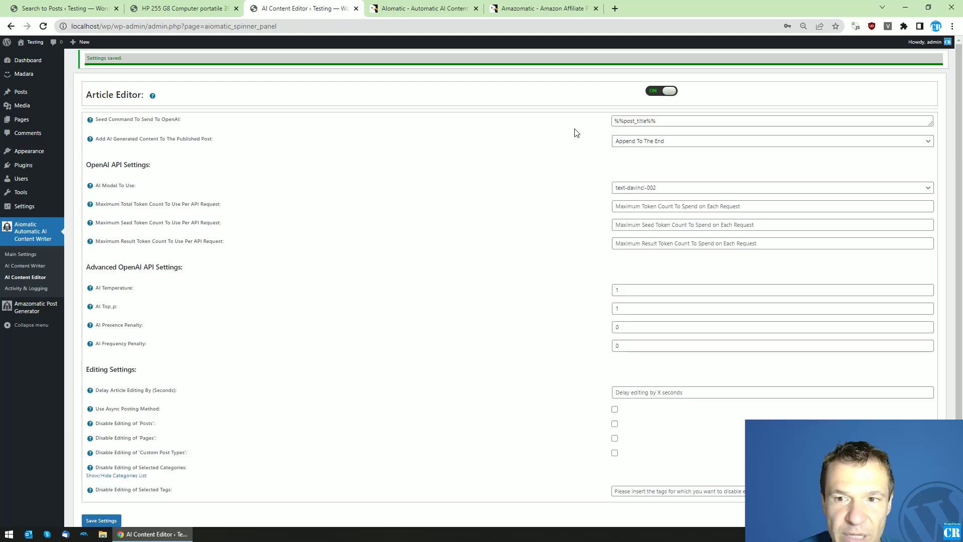
Set the seed command sent to OpenAI to: Write a product review in English for the product called: "%%post_title%%"
left_click_drag(96, 120, 179, 119)
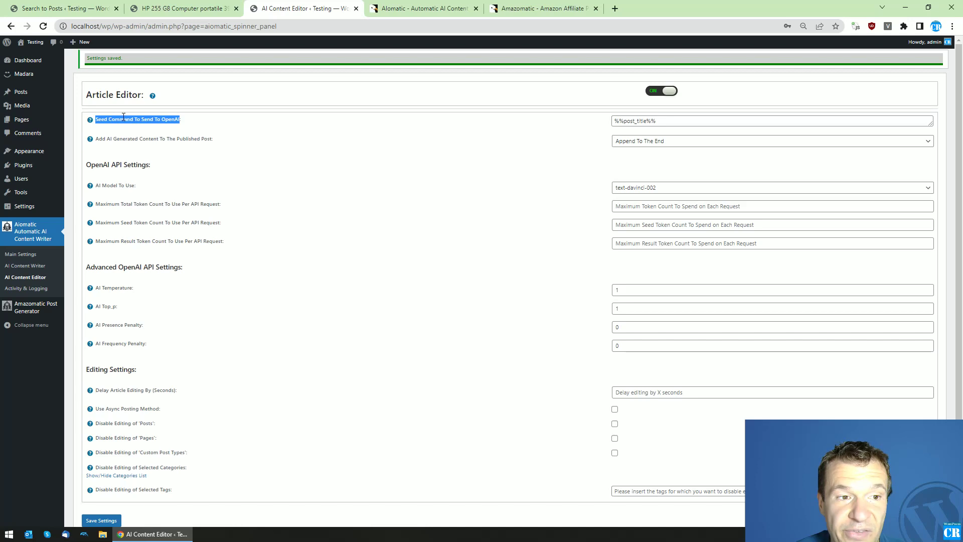
left_click(659, 119)
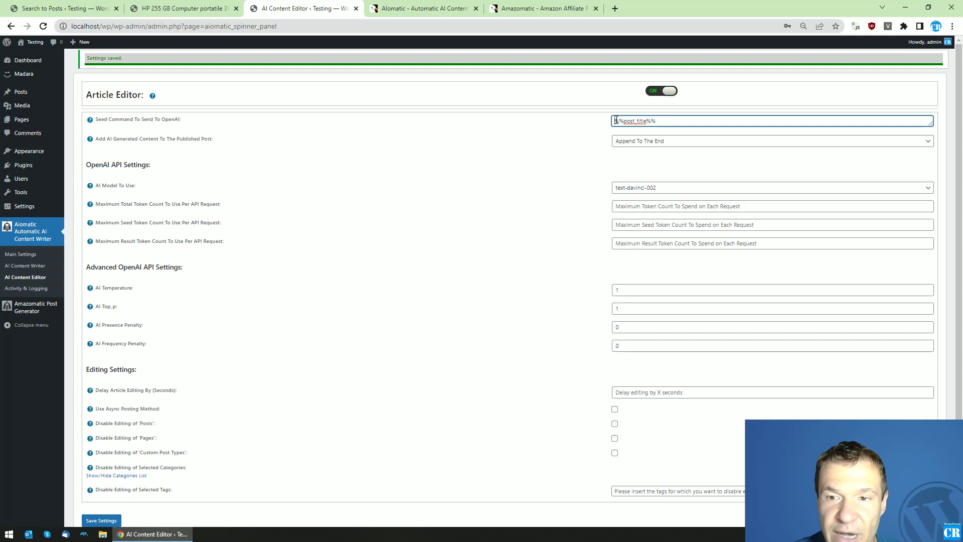
type("Write a ")
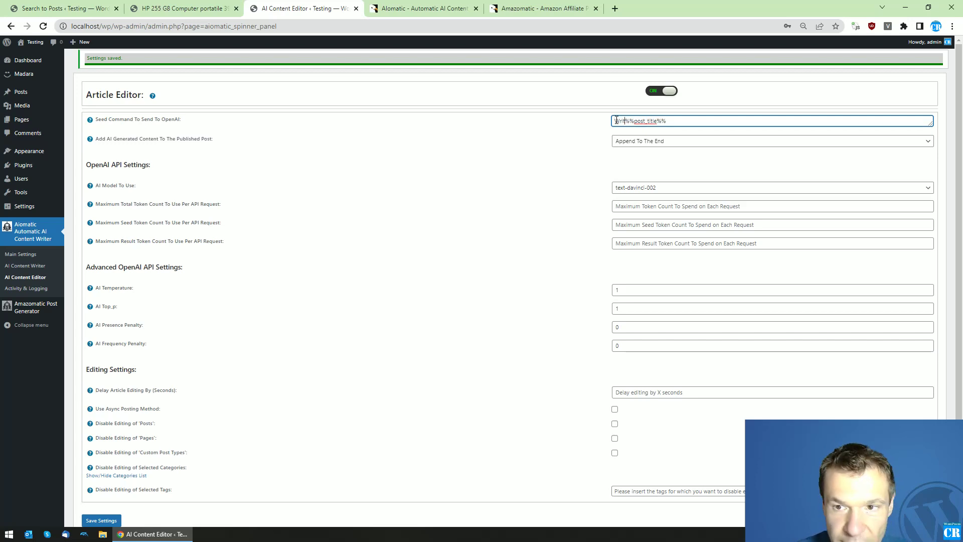
type("product rev")
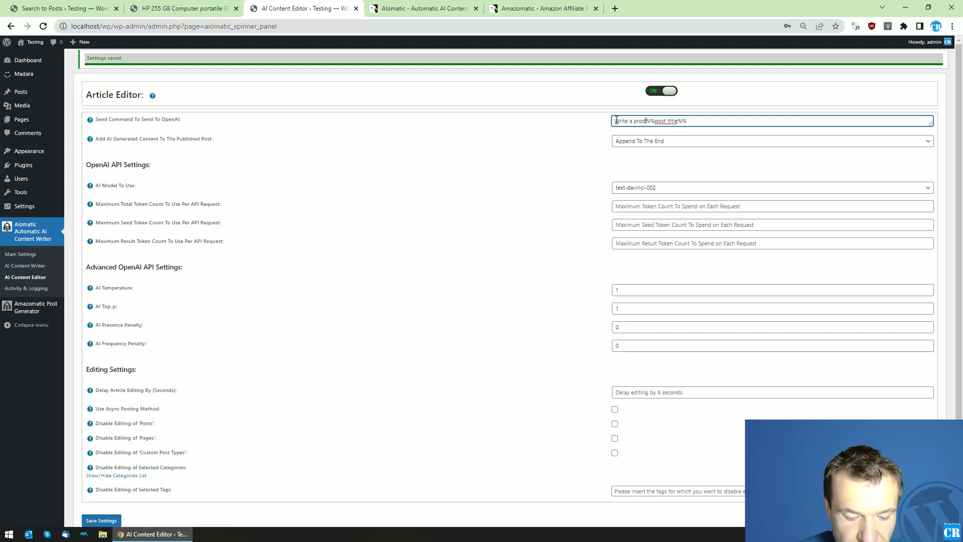
type("iew ")
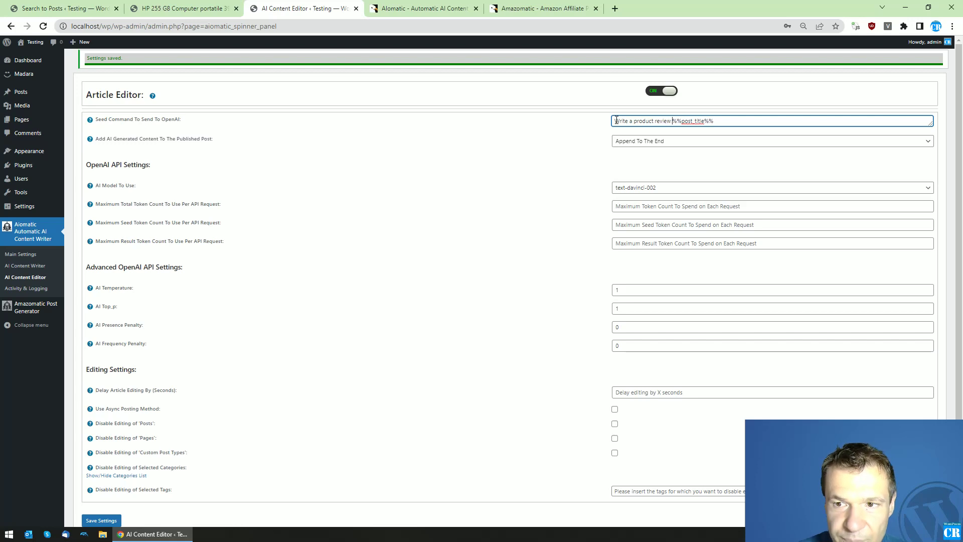
type("in English ")
type("for the produc")
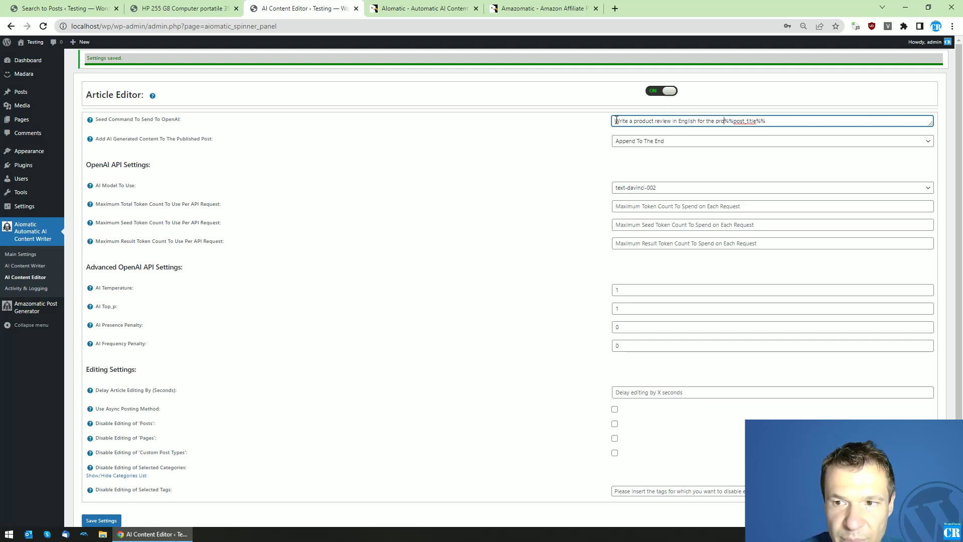
type("t ")
type("named:")
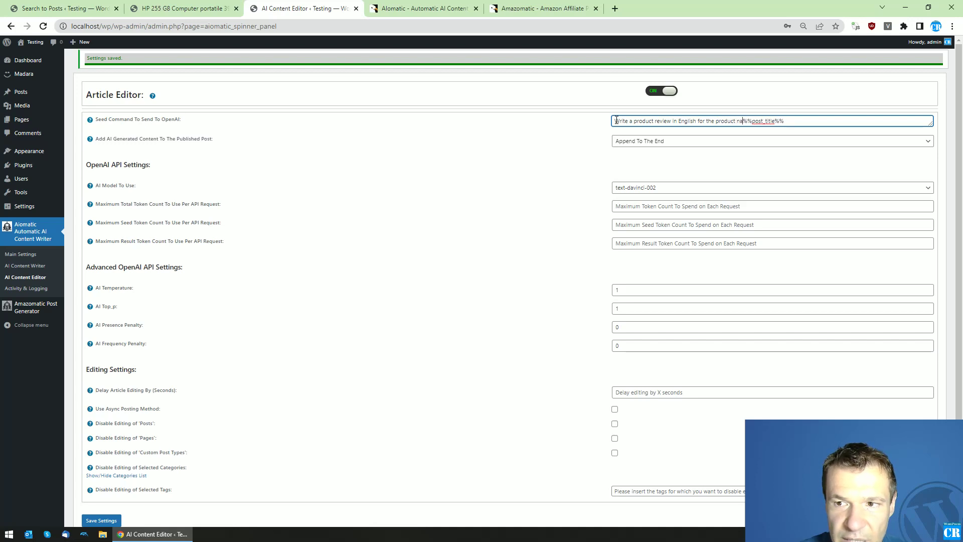
key("BackSpace")
key("BackSpace")
key("BackSpace")
key("BackSpace")
key("BackSpace")
key("BackSpace")
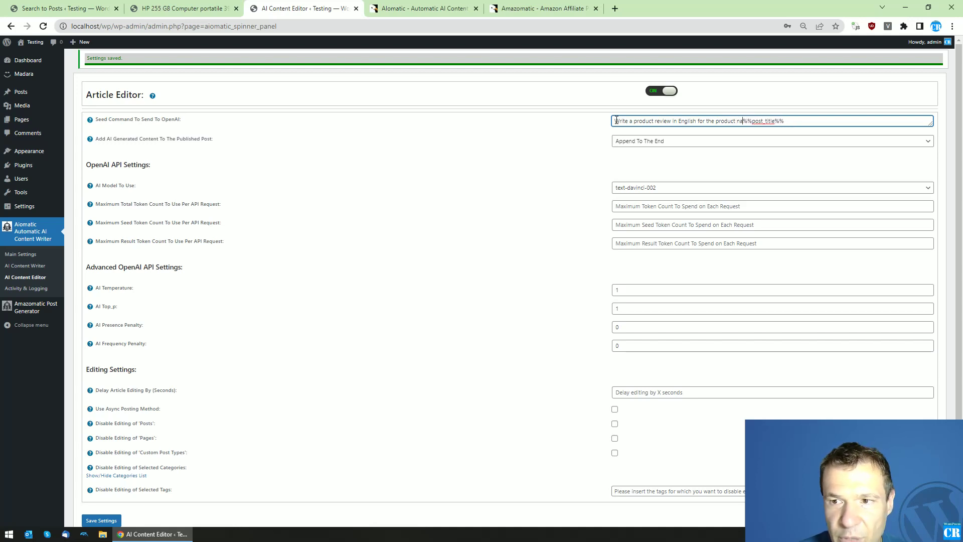
type("called: \"")
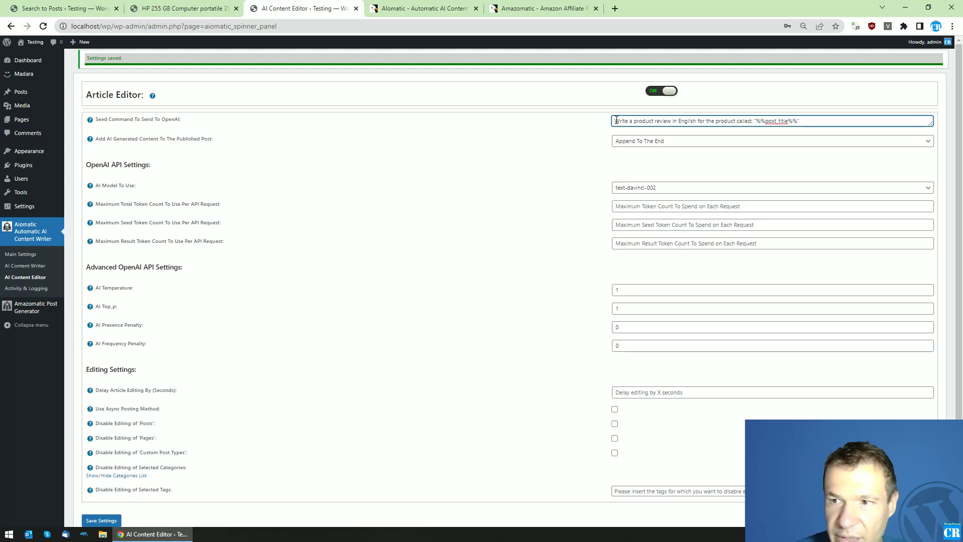
left_click_drag(797, 121, 756, 121)
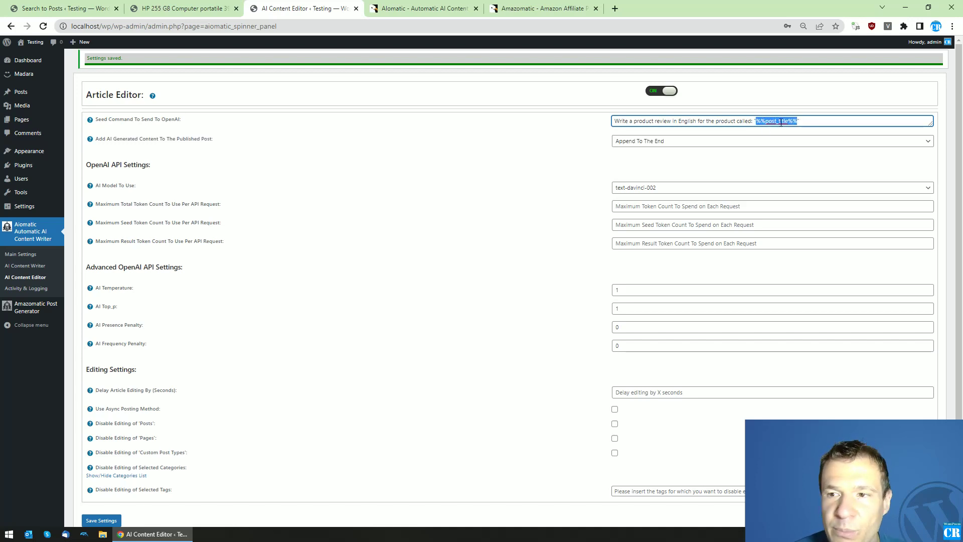
left_click_drag(616, 122, 805, 122)
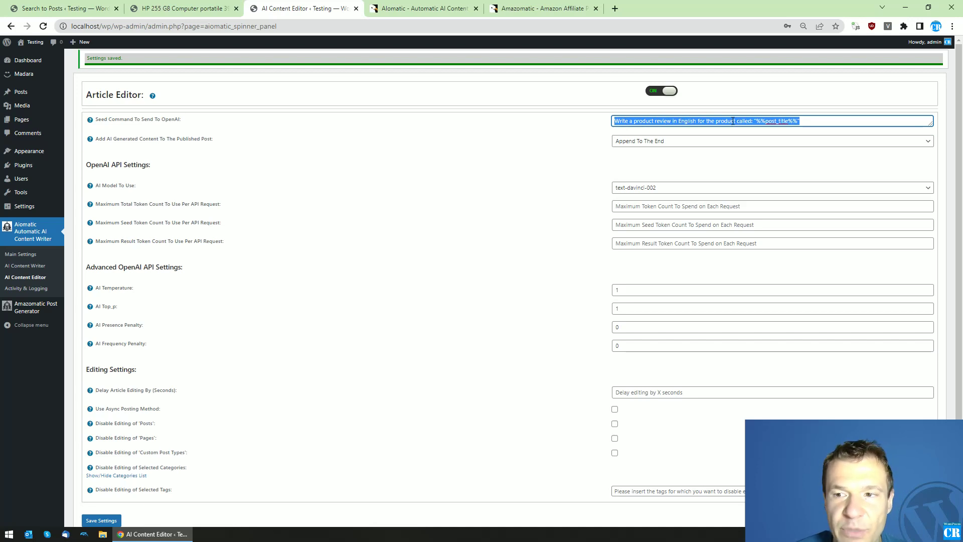
left_click_drag(755, 121, 799, 120)
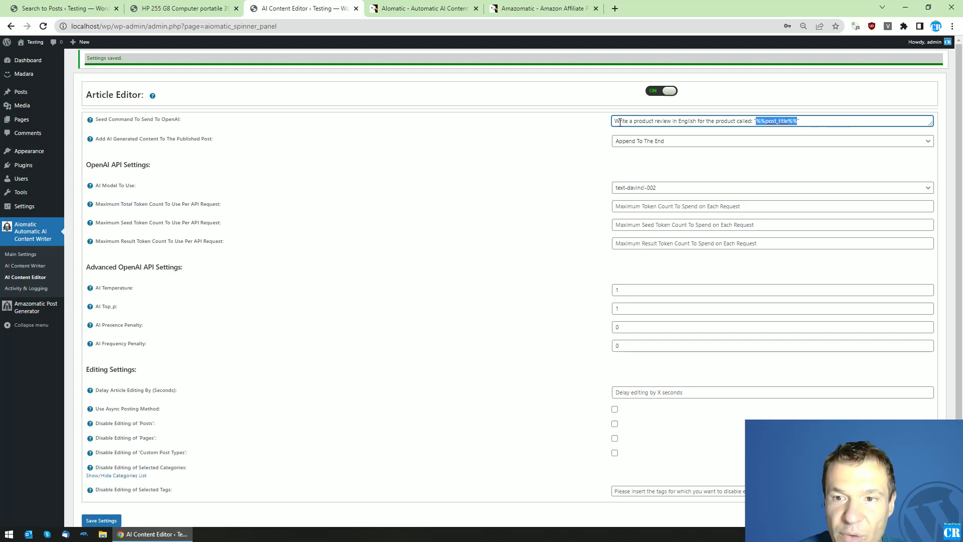
left_click_drag(619, 120, 751, 121)
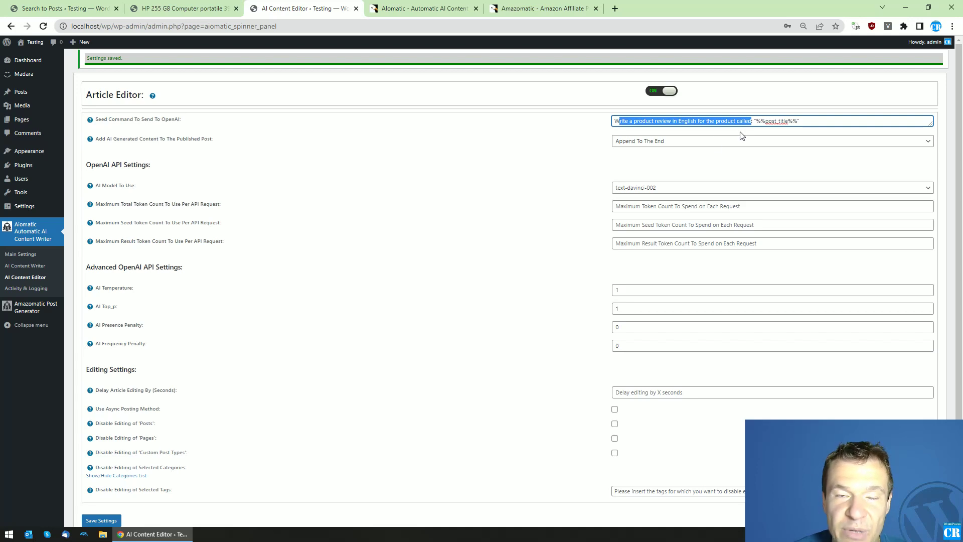
left_click(629, 122)
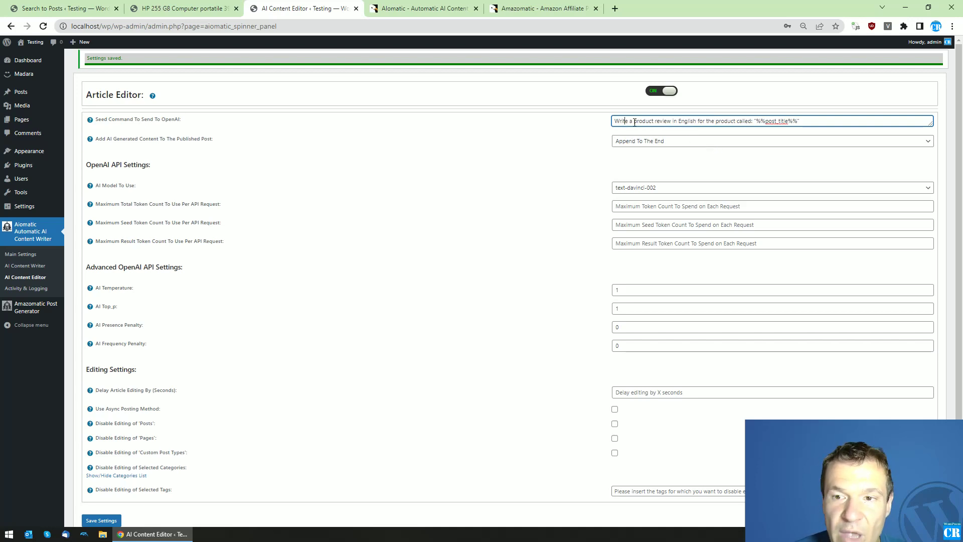
left_click_drag(633, 121, 653, 121)
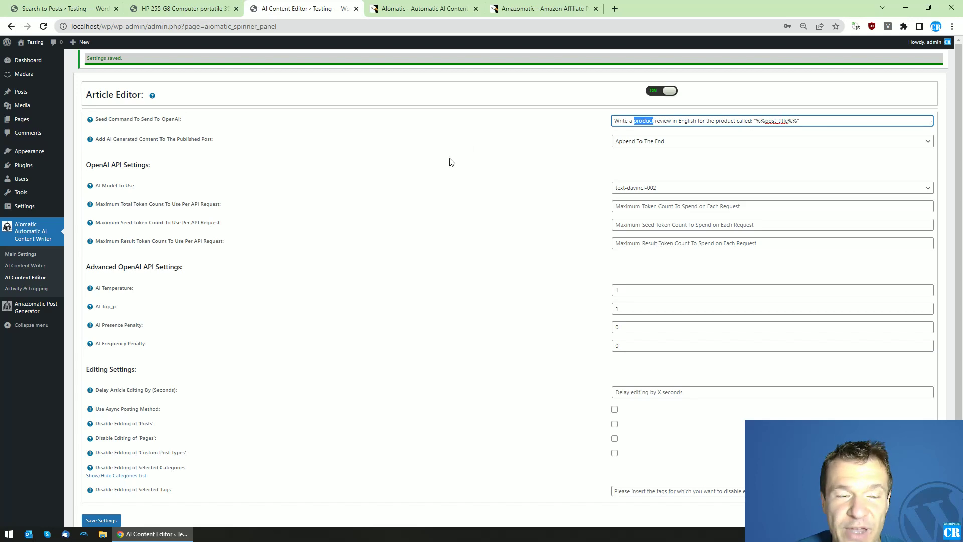
Save the AI Content Editor settings with the edited seed command
left_click(297, 255)
scroll(221, 361, "down", 1)
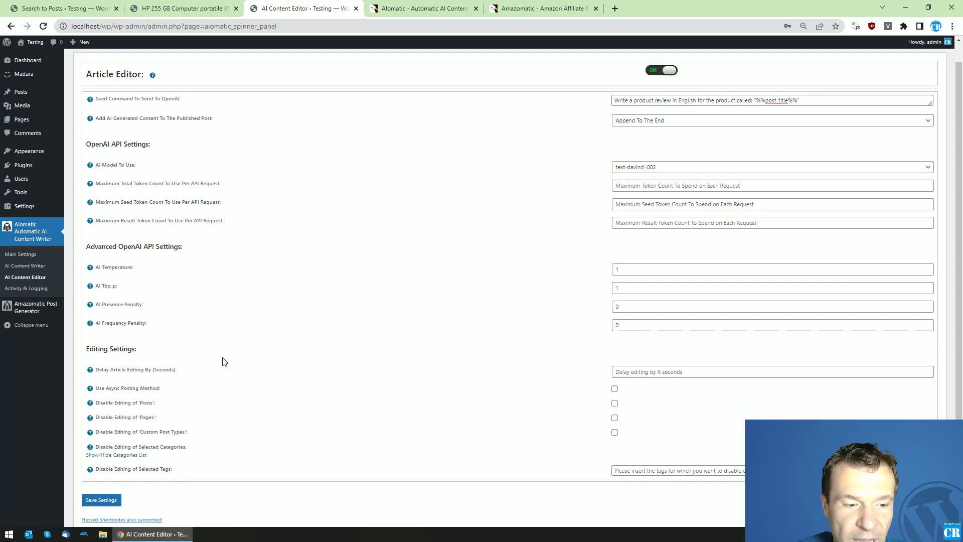
left_click(106, 469)
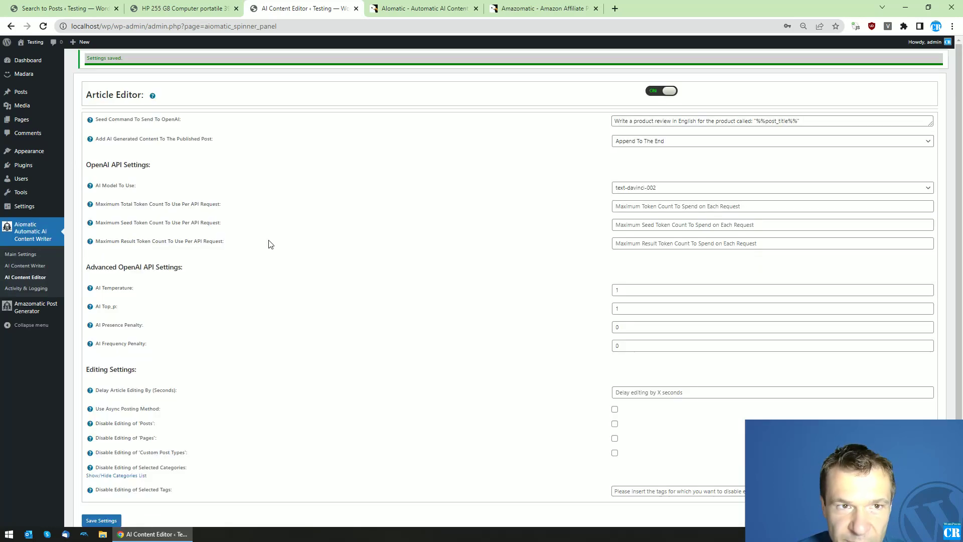
Go from the laptop post back to the live site's homepage to check its post listing
left_click(173, 8)
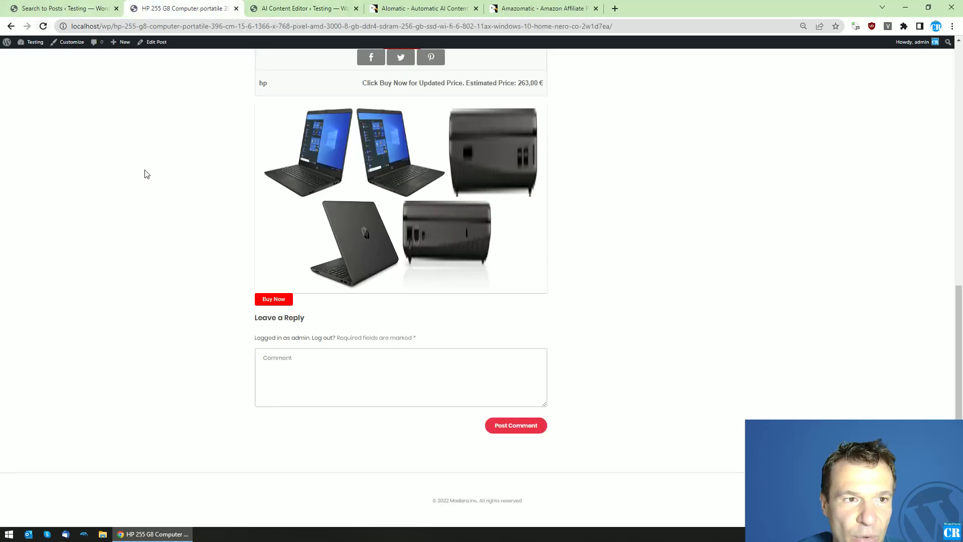
scroll(144, 172, "up", 15)
left_click(273, 89)
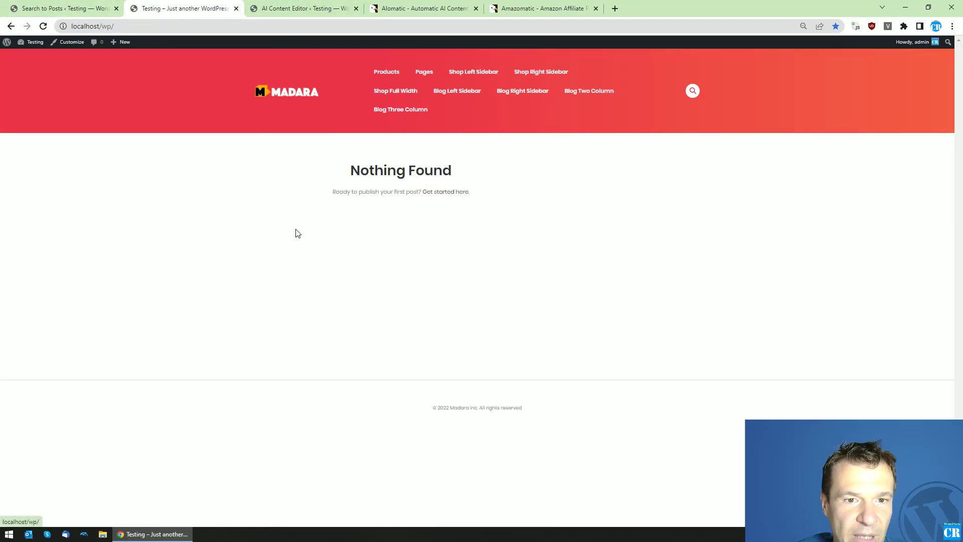
Return to the Amazomatic Search to Posts rules and permanently delete all posts generated by the laptop rule
left_click(75, 8)
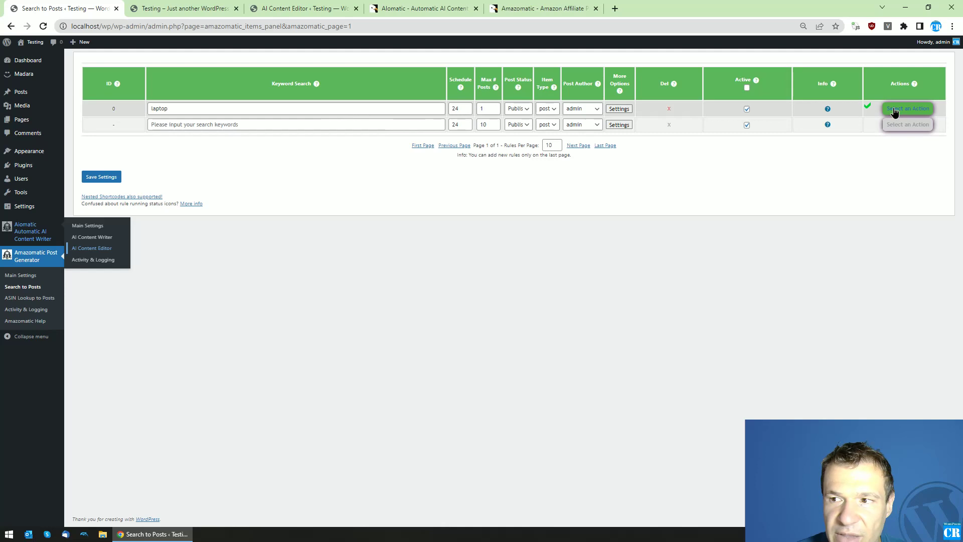
left_click(881, 112)
left_click(896, 146)
key("Return")
Run the laptop rule now to import a fresh Amazon product post
left_click(893, 111)
left_click(898, 129)
key("Return")
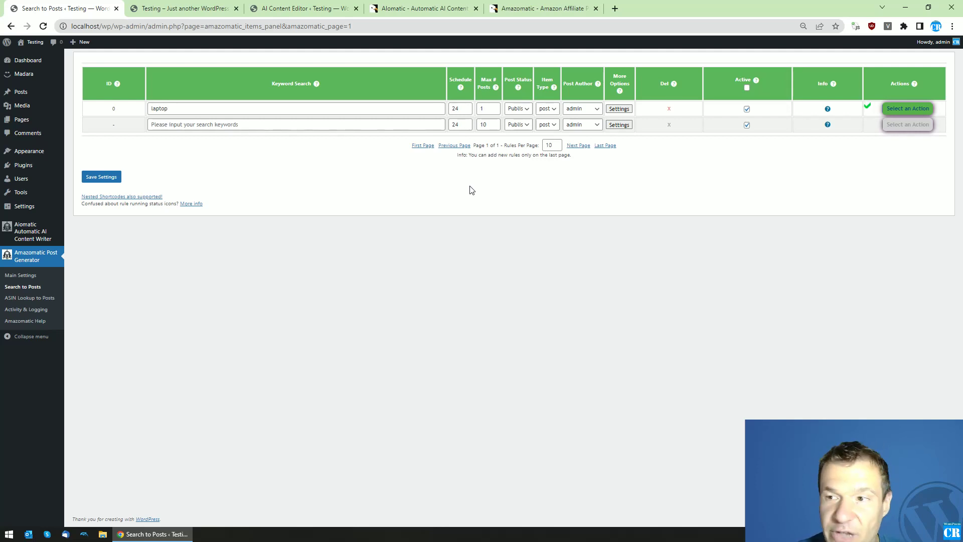
Reload the live site's homepage, open the imported HP 255 G8 laptop post and examine the review text at its end
left_click(205, 8)
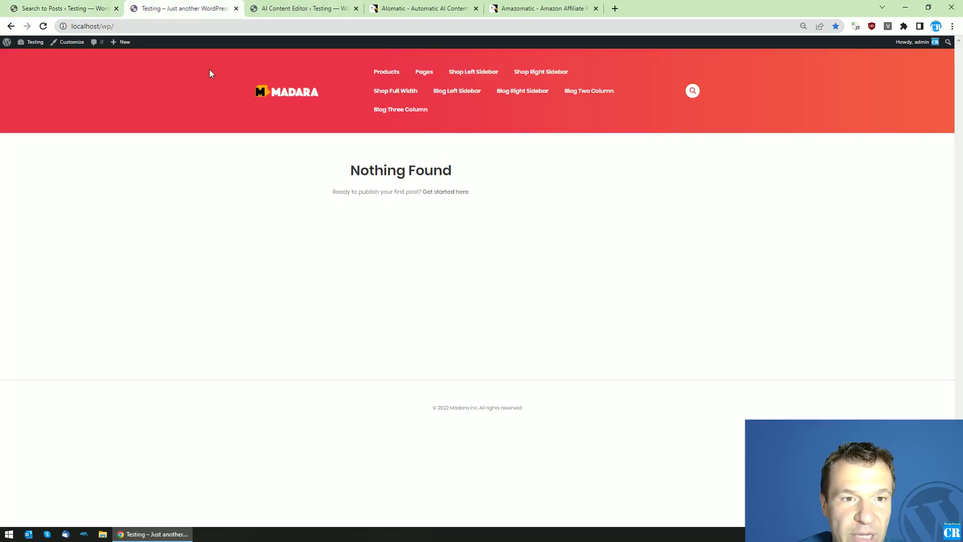
left_click(285, 93)
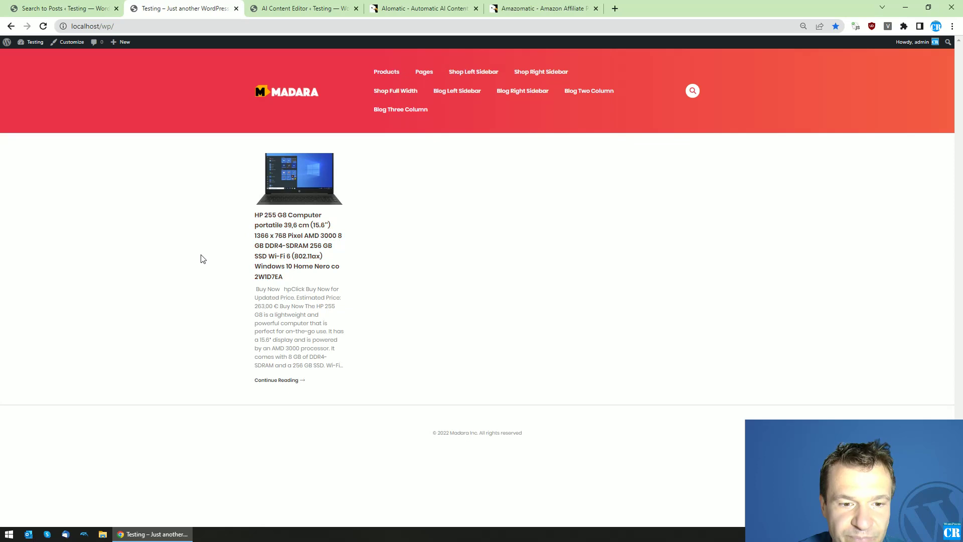
left_click(263, 232)
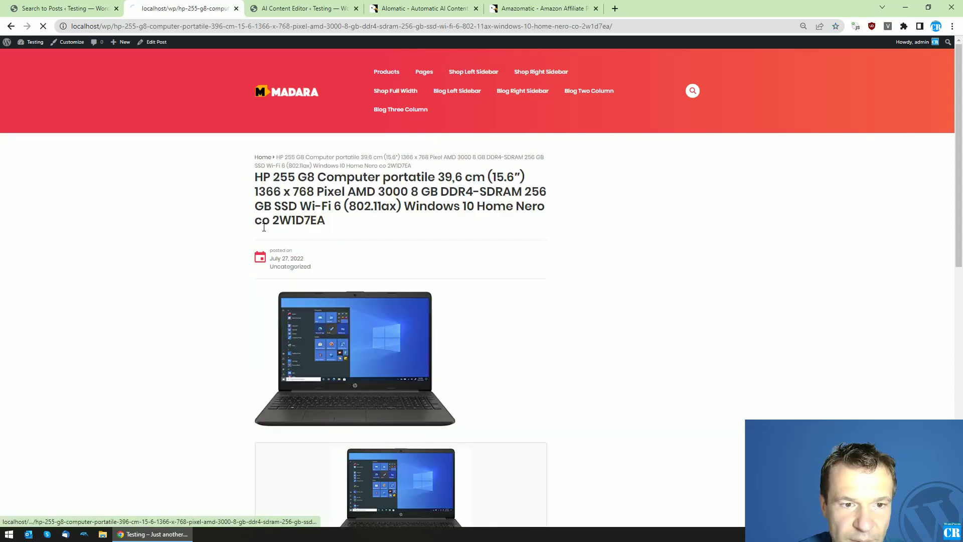
scroll(215, 243, "down", 10)
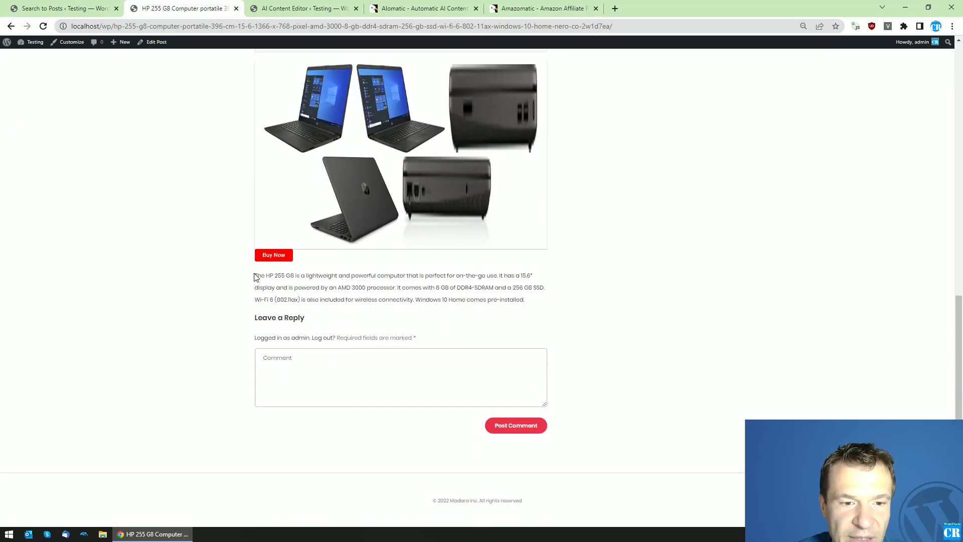
left_click_drag(275, 275, 285, 275)
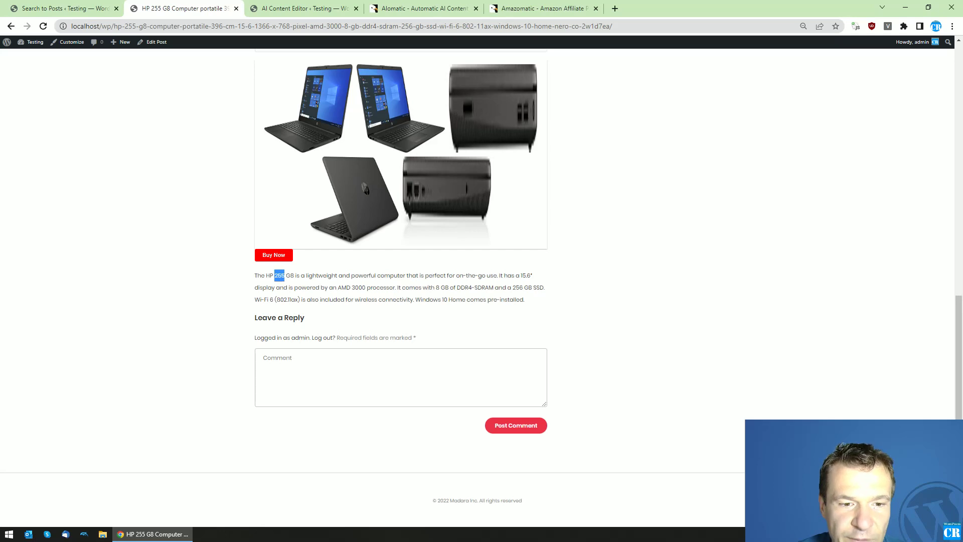
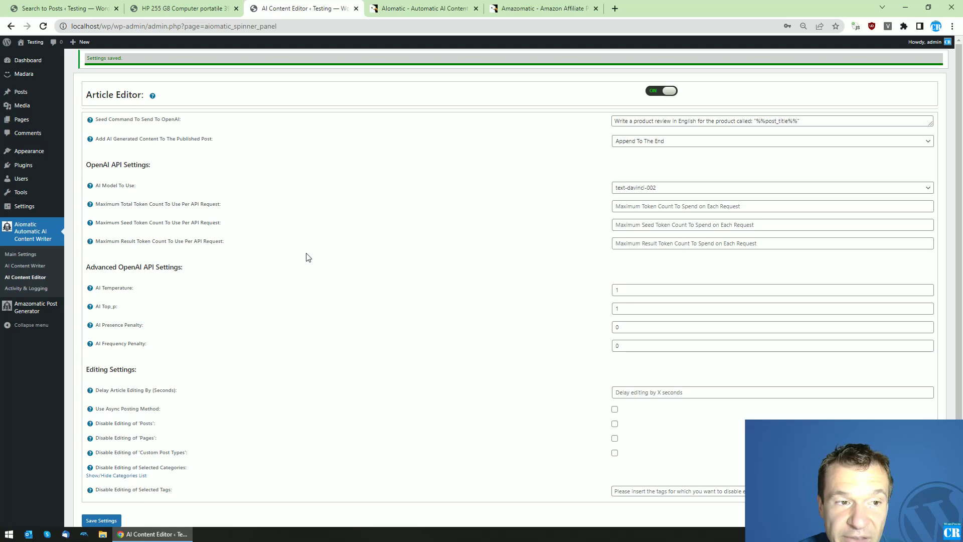
Open the advanced settings of a new AI Content Writer rule and examine the Created Post Minimum Character Count option
scroll(344, 211, "down", 2)
scroll(346, 211, "up", 2)
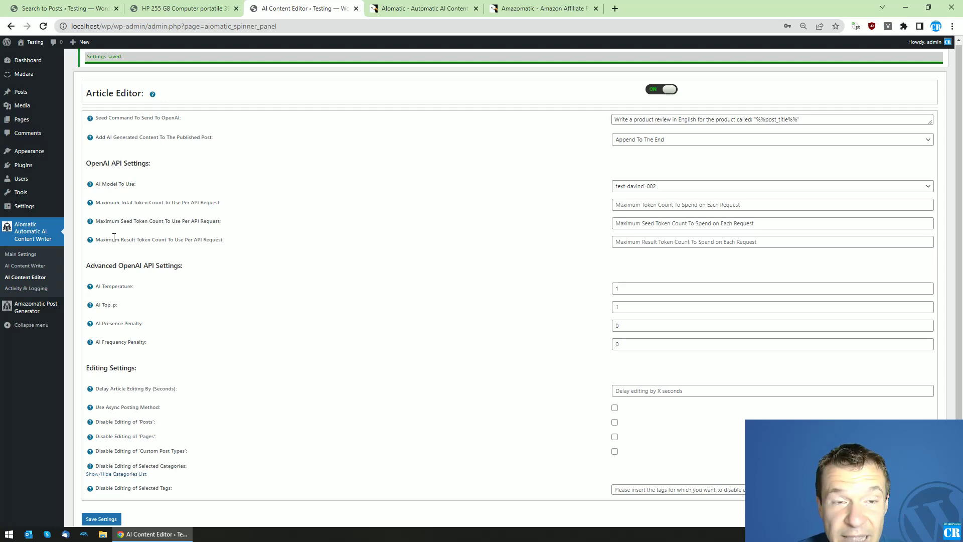
left_click(30, 266)
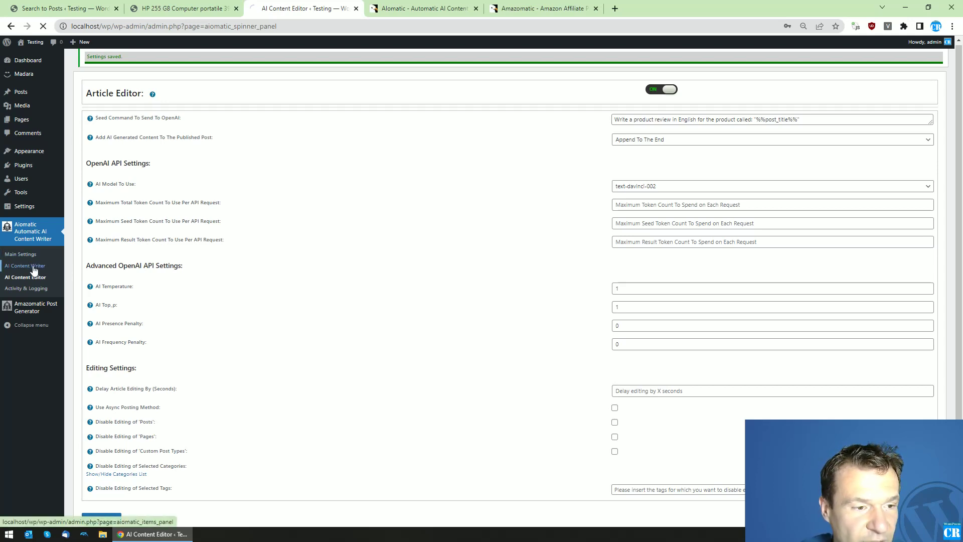
left_click(439, 108)
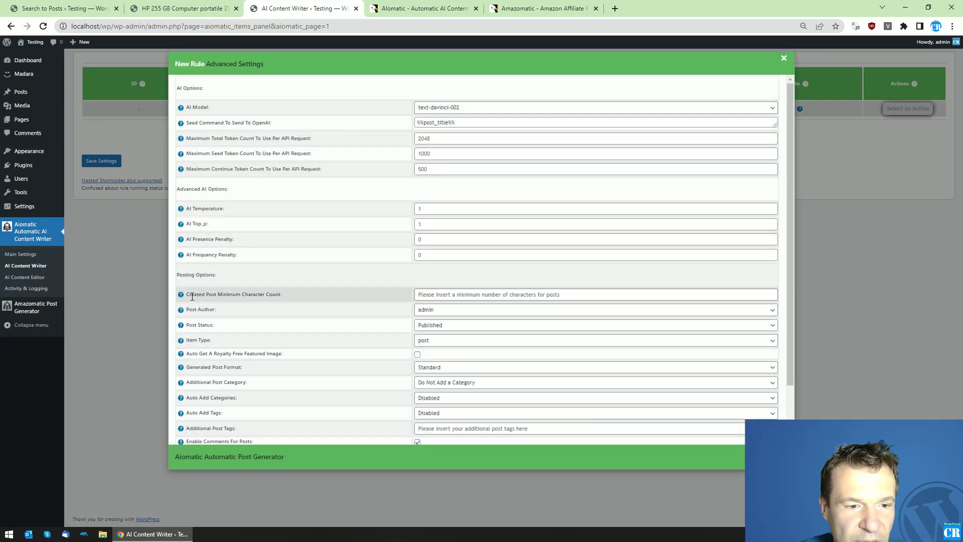
left_click_drag(187, 294, 280, 296)
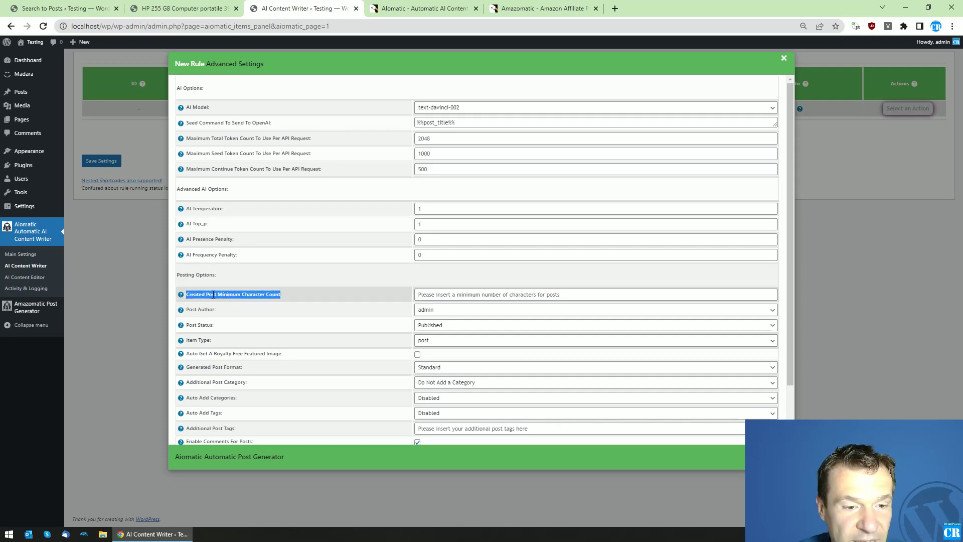
Recheck the AI Content Editor options, then review the new AI Content Writer rule's advanced settings again and close them
left_click(15, 279)
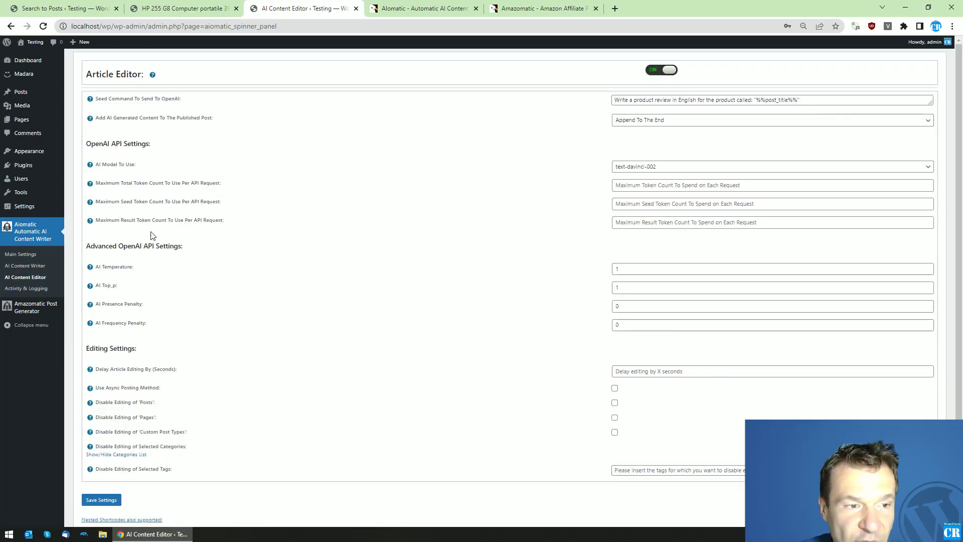
left_click(20, 265)
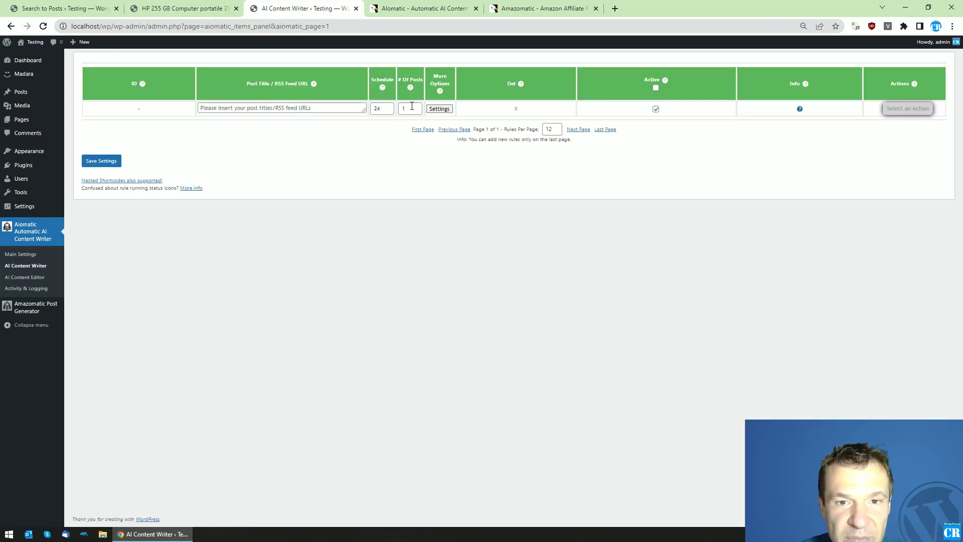
left_click(437, 109)
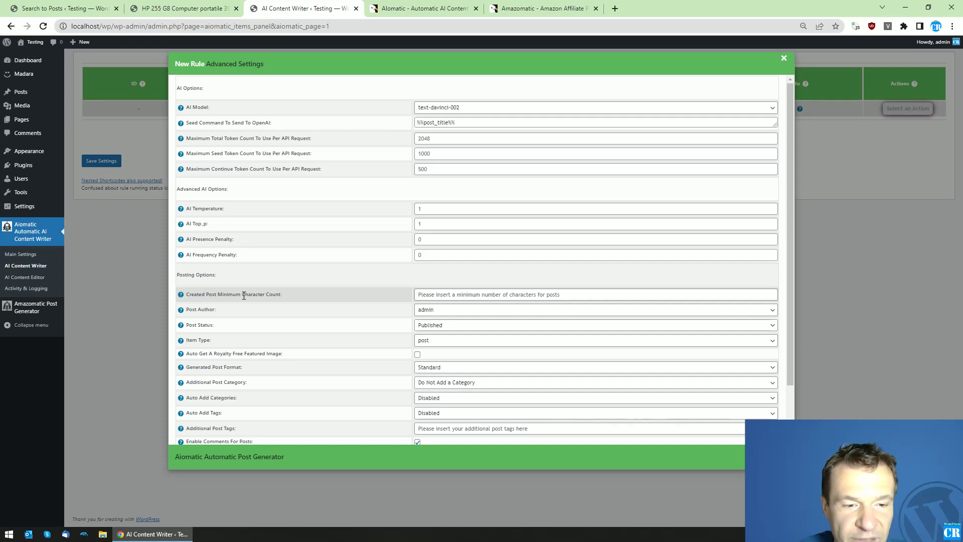
left_click(130, 230)
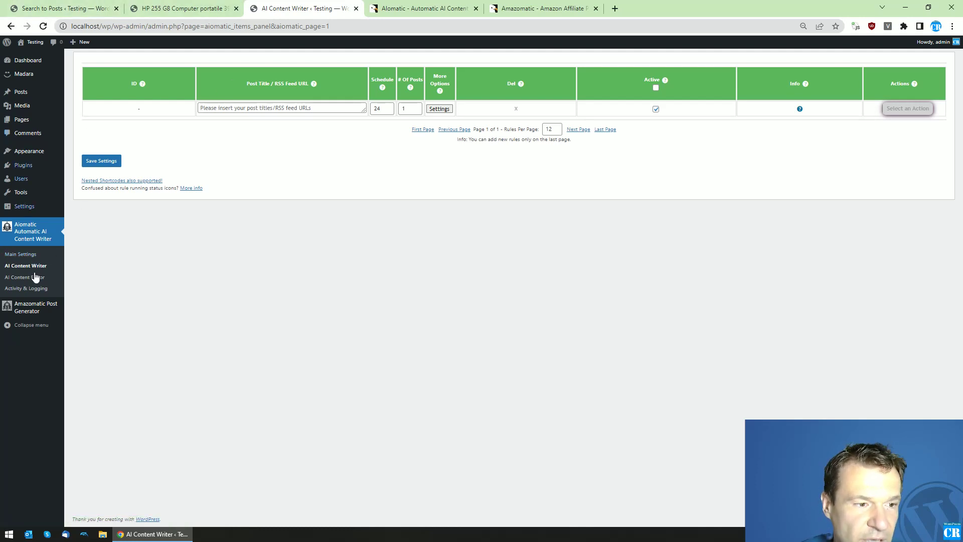
Open Amazomatic's Search to Posts rules and run the laptop rule to import another product
mouse_move(30, 307)
left_click(80, 314)
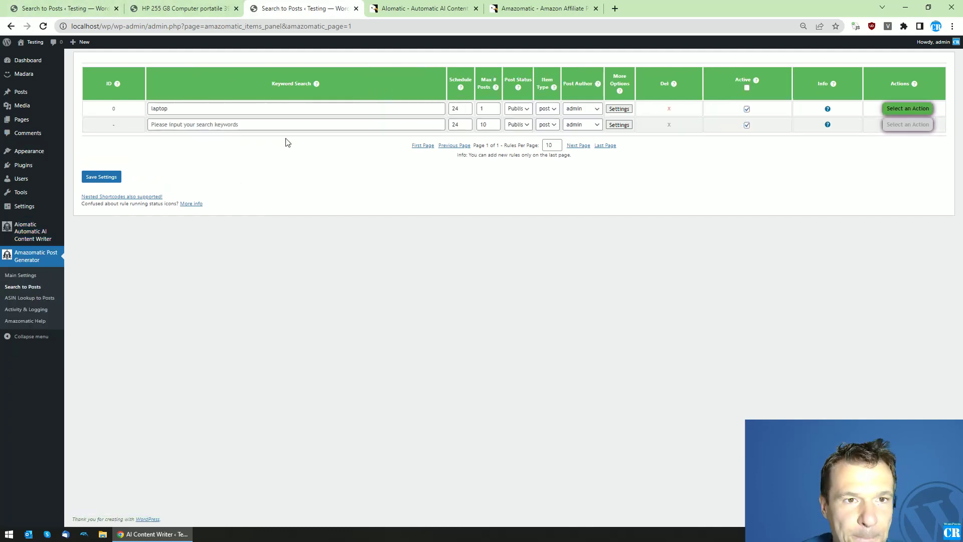
left_click(908, 108)
left_click(873, 138)
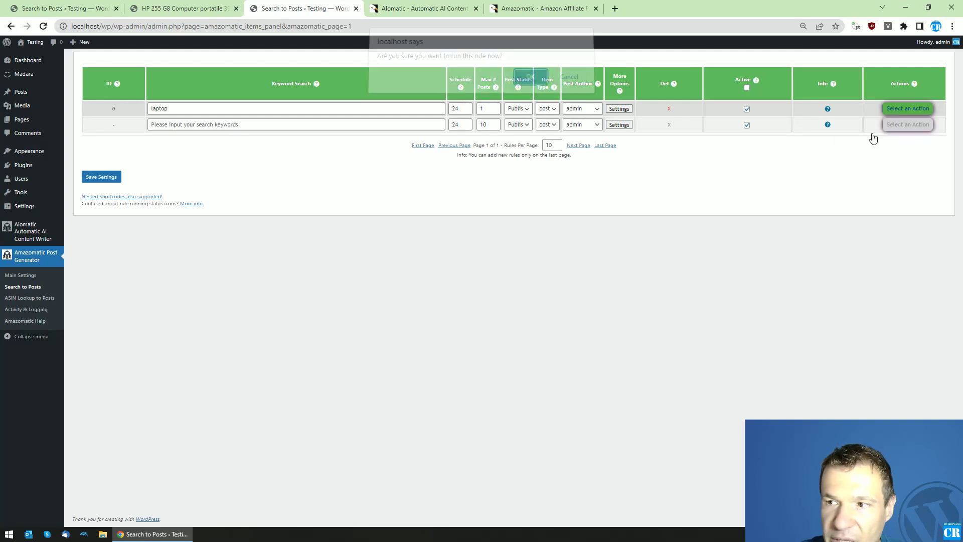
key("Return")
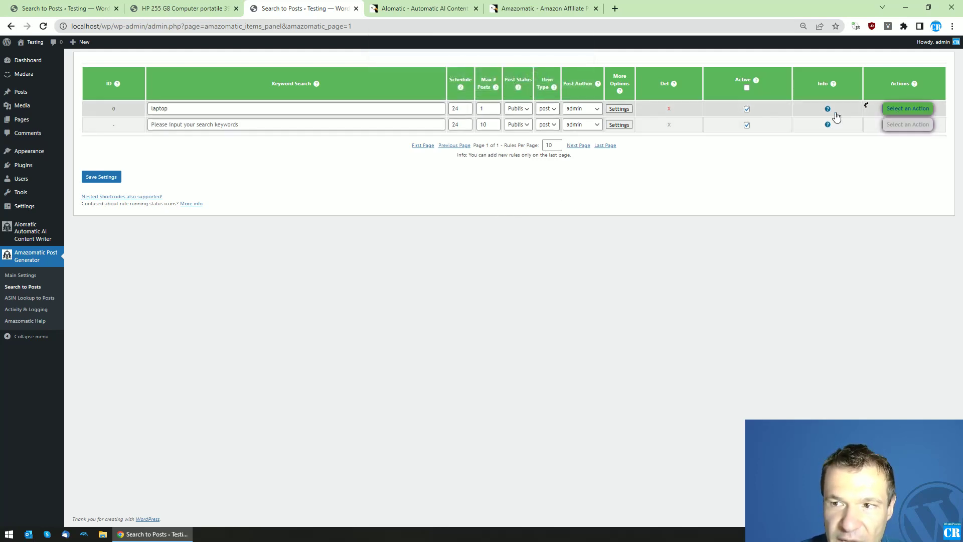
Run the laptop rule once more from the same rules list
left_click(899, 108)
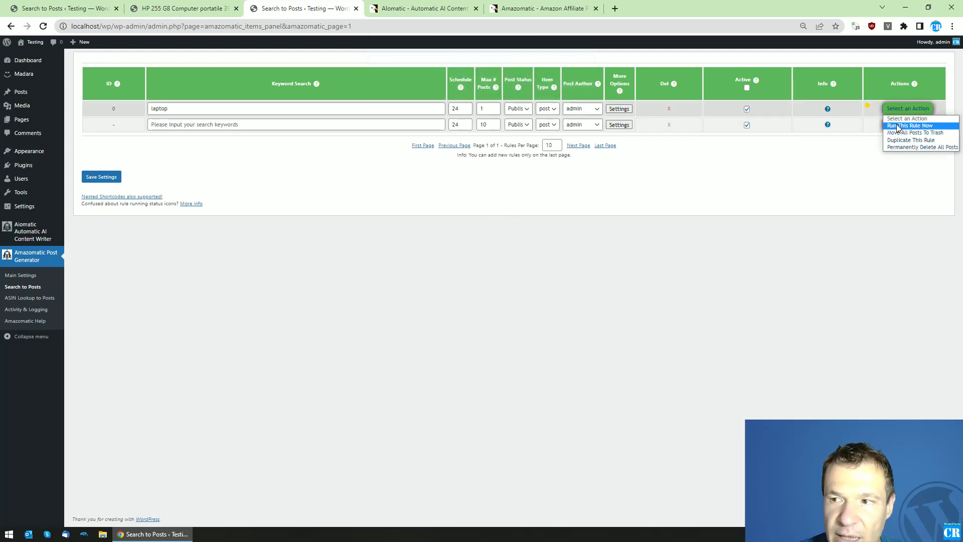
left_click(898, 127)
key("Return")
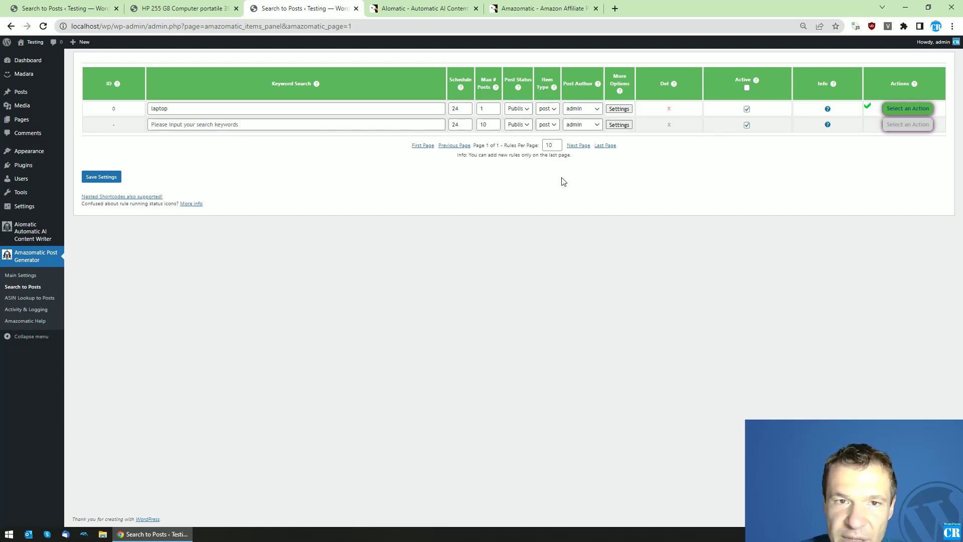
Go to the live site's homepage, open the new Jumper Laptop post and look through its Italian product description
left_click(182, 9)
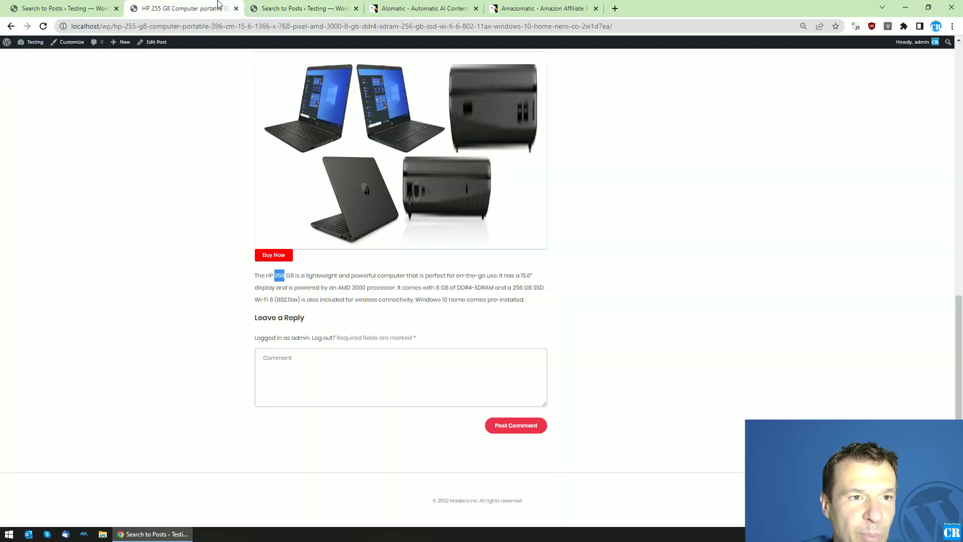
scroll(191, 115, "up", 10)
scroll(209, 134, "up", 1)
left_click(276, 92)
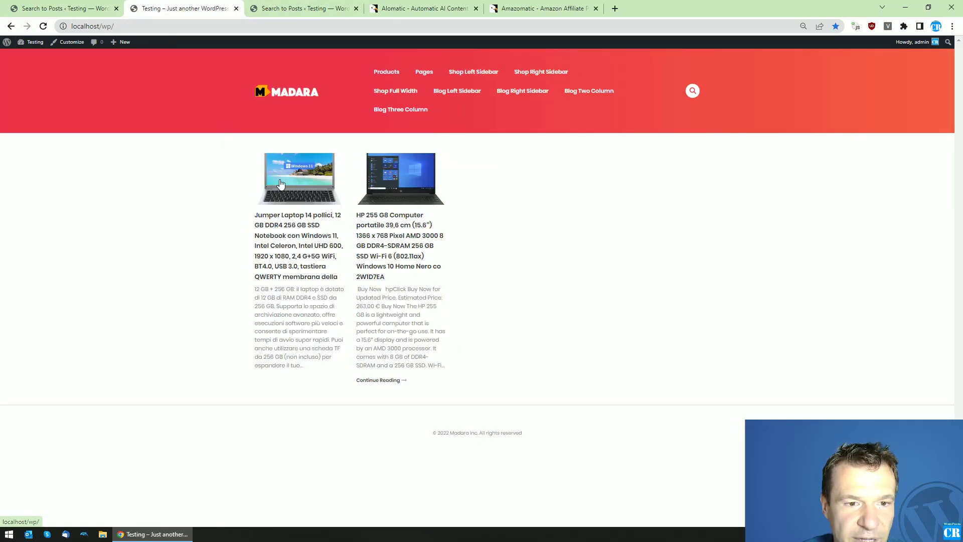
left_click(285, 177)
scroll(233, 200, "down", 12)
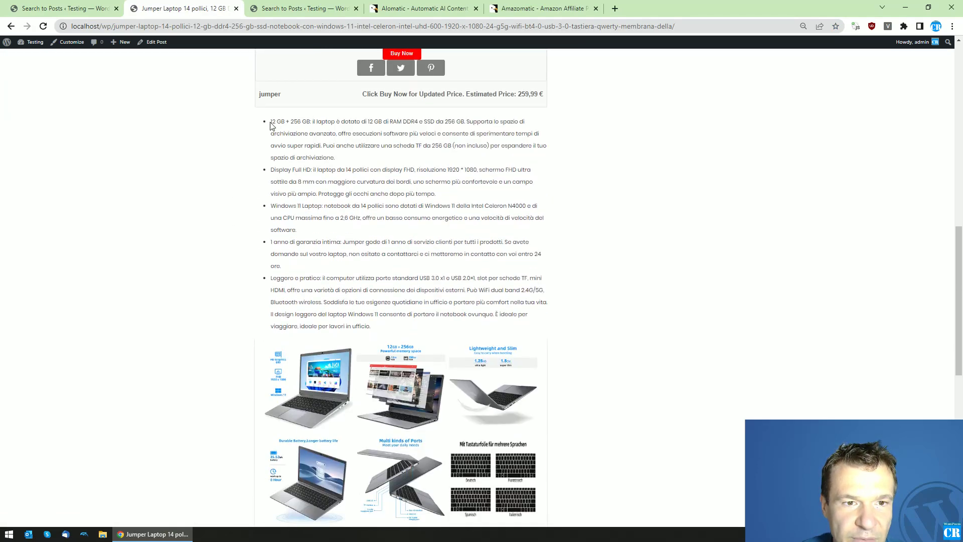
left_click_drag(271, 123, 333, 193)
scroll(333, 193, "down", 7)
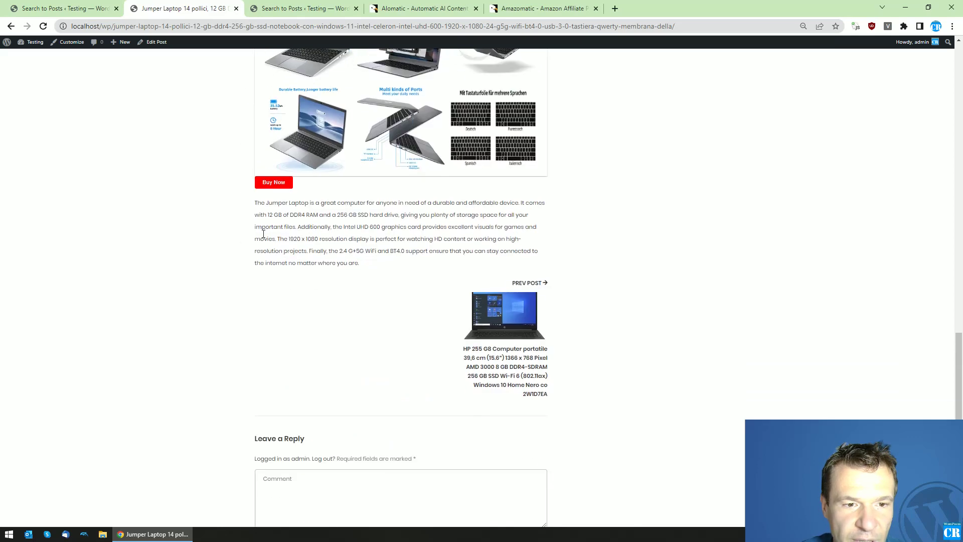
Read the English review paragraph at the end of the Jumper Laptop post, highlighting the 12 GB memory mention
left_click_drag(255, 202, 359, 264)
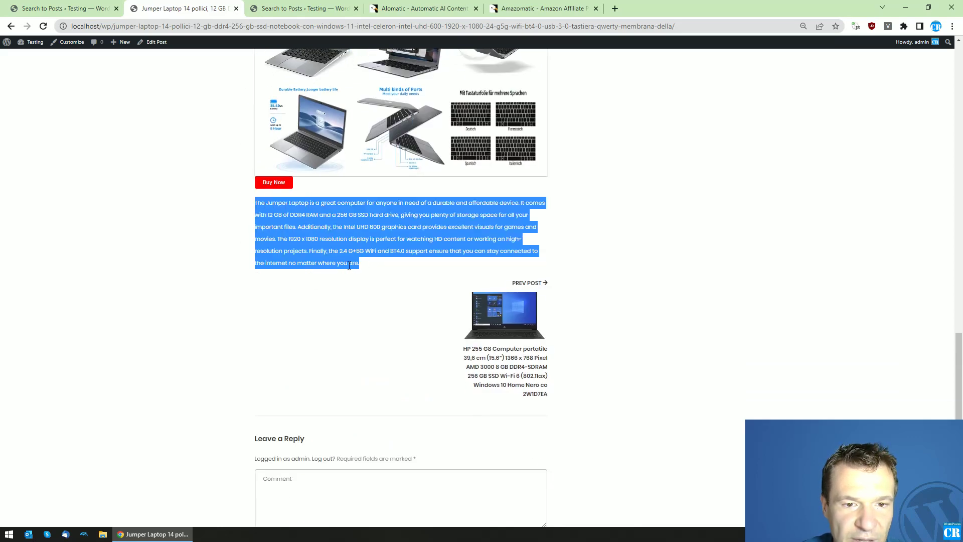
left_click(273, 221)
triple_click(259, 202)
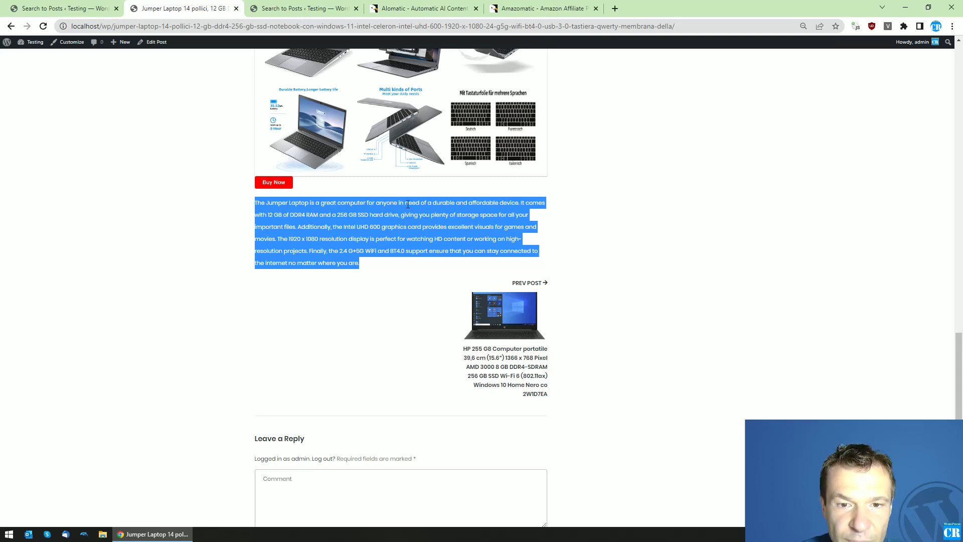
left_click(482, 204)
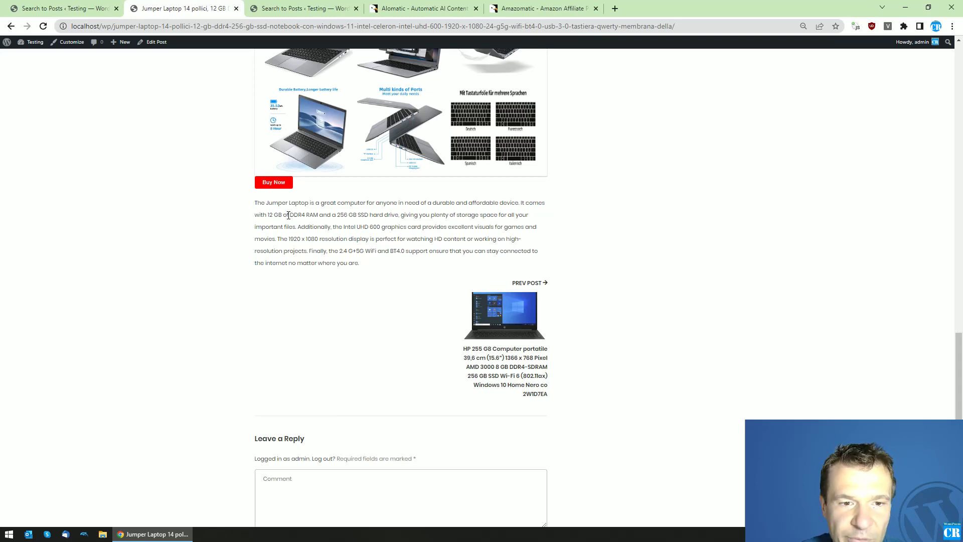
left_click_drag(283, 216, 270, 217)
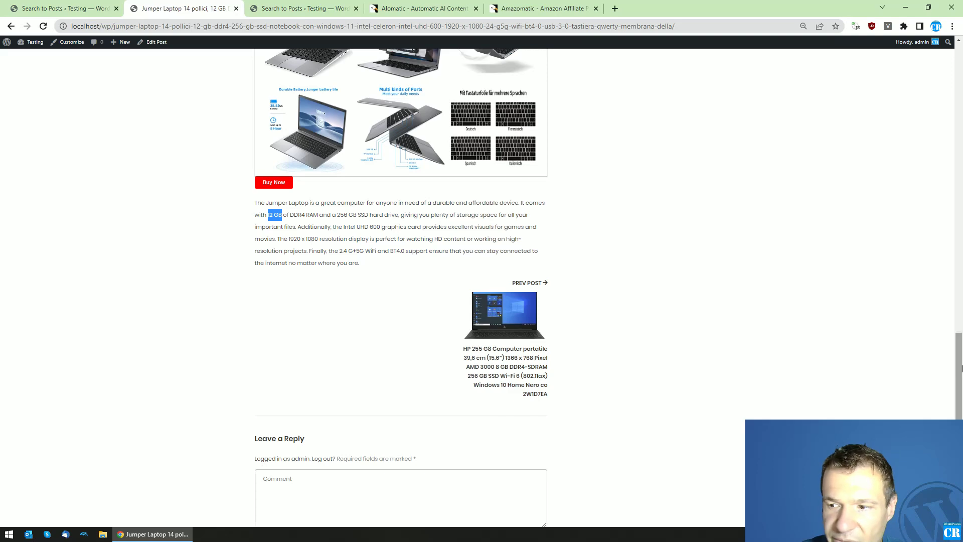
Compare the Jumper Laptop post's title and Italian specifications with the storage, display and WiFi details in the English review
left_click_drag(958, 351, 943, 190)
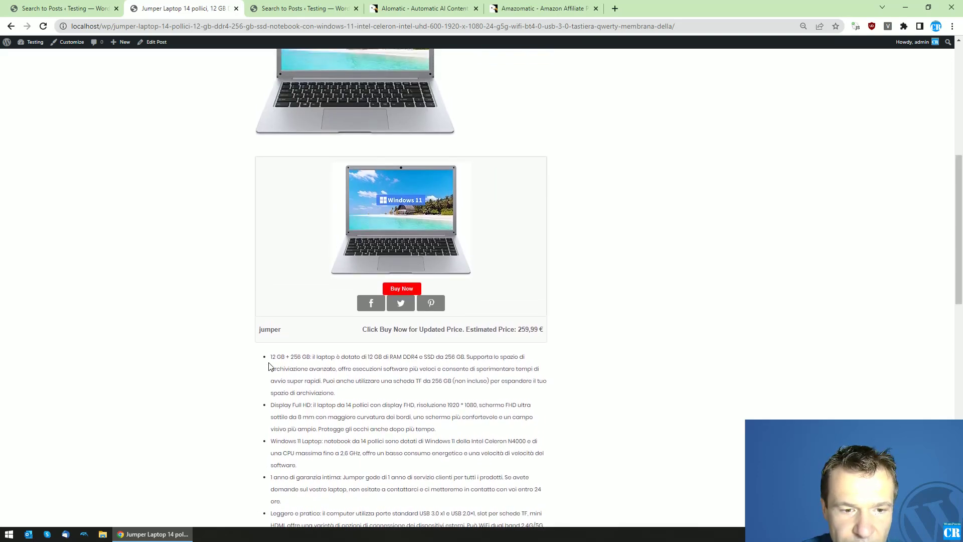
scroll(273, 357, "up", 2)
scroll(273, 357, "up", 4)
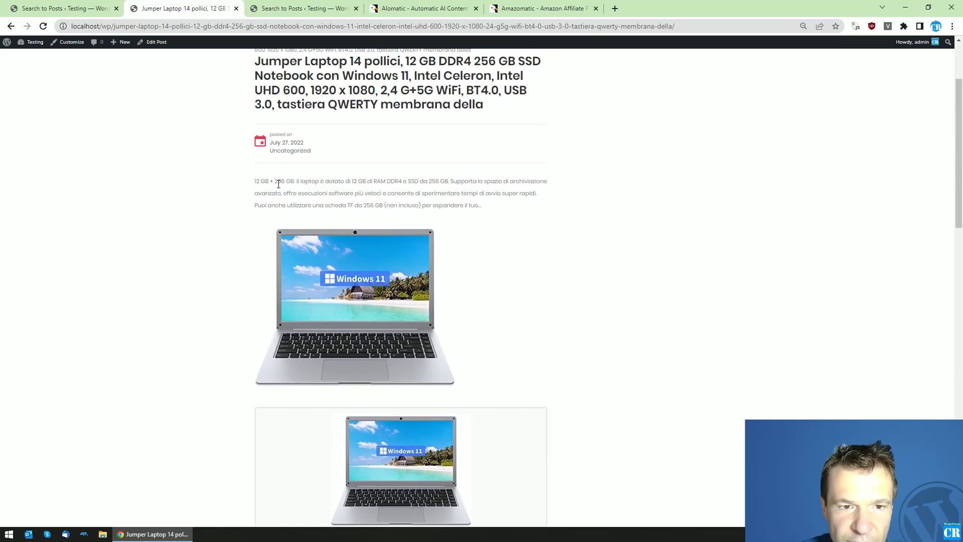
scroll(278, 184, "down", 20)
scroll(279, 232, "up", 2)
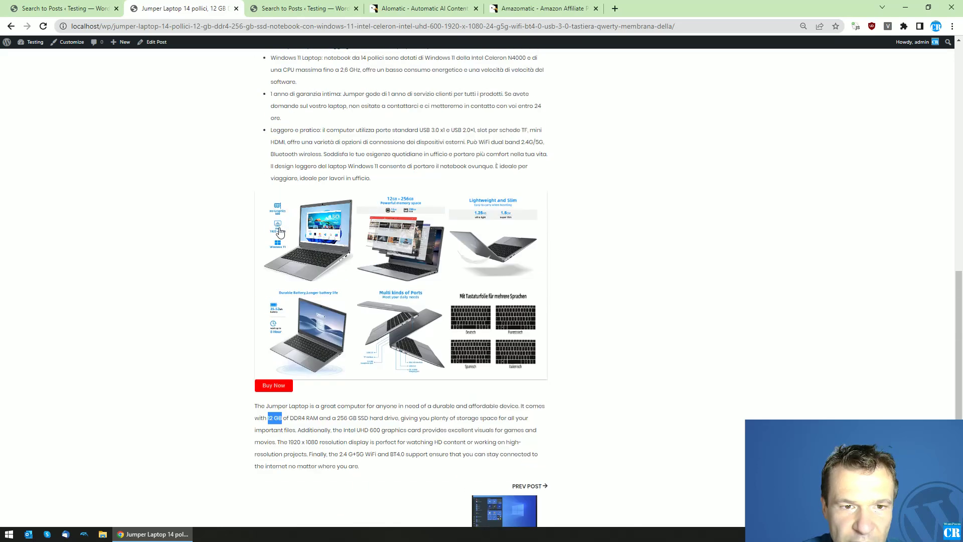
scroll(279, 232, "up", 5)
scroll(281, 205, "down", 8)
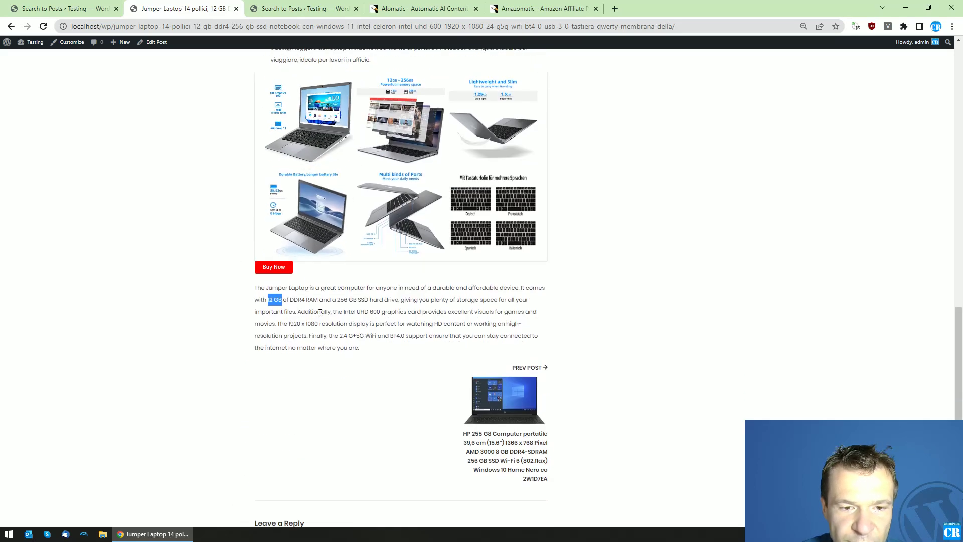
left_click_drag(335, 299, 368, 299)
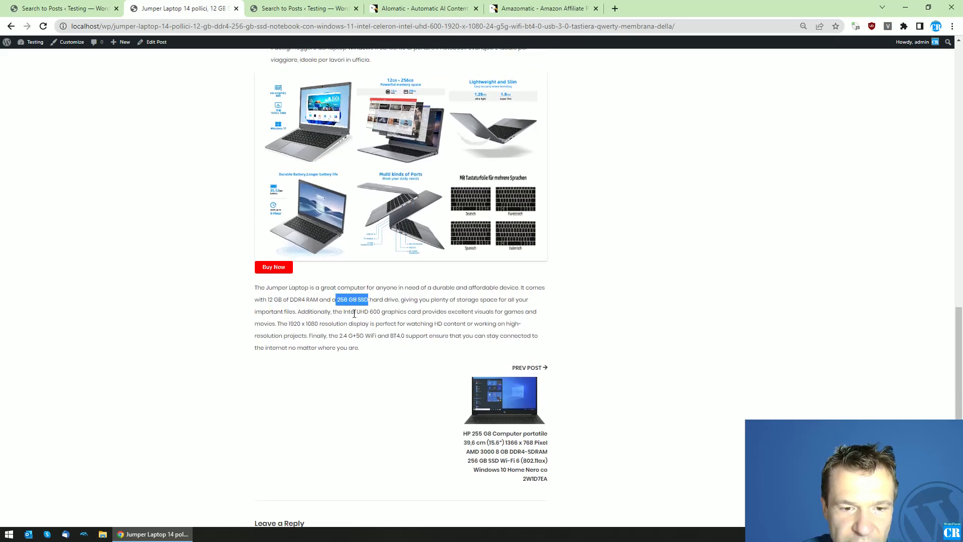
left_click_drag(289, 323, 375, 336)
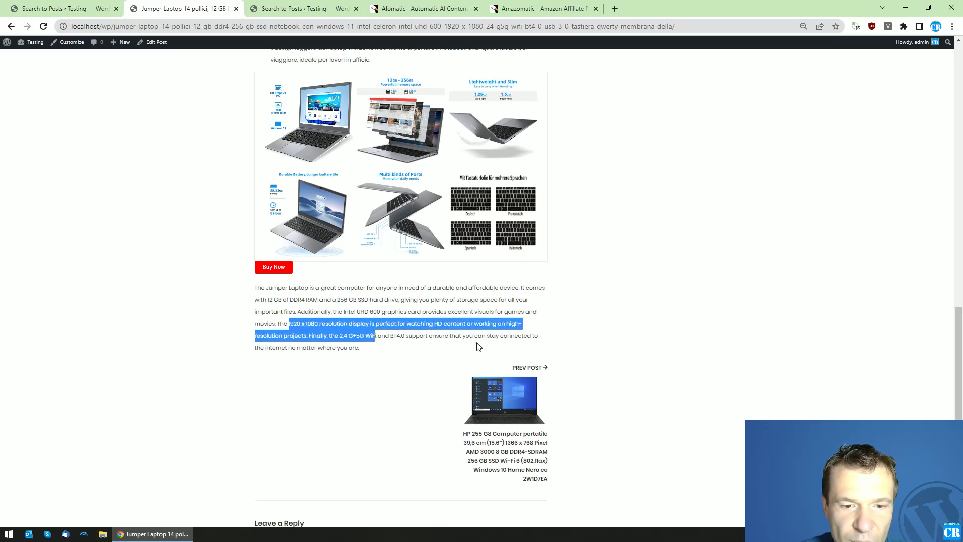
Clear the highlight in the Jumper Laptop review and go back to the WordPress admin to open Aiomatic's AI Content Editor settings
left_click(326, 295)
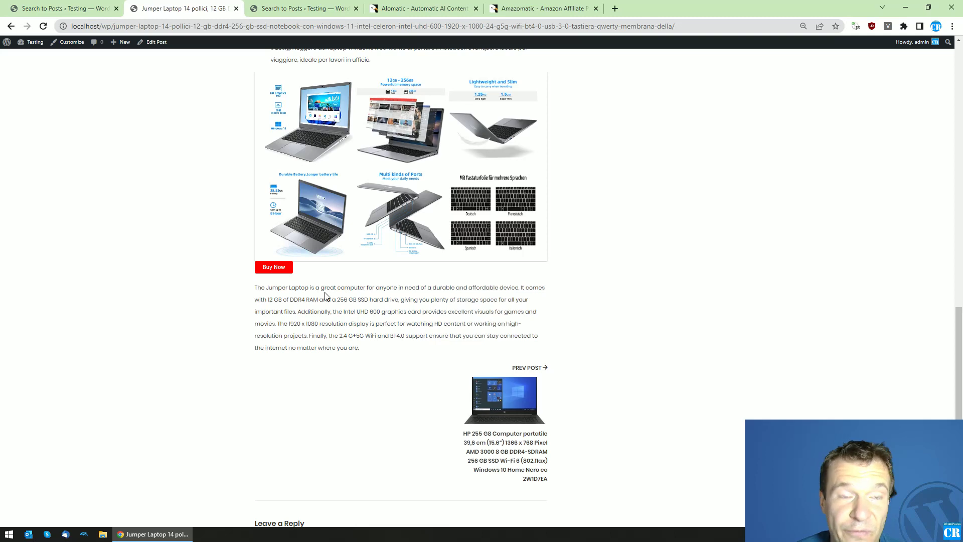
left_click(100, 5)
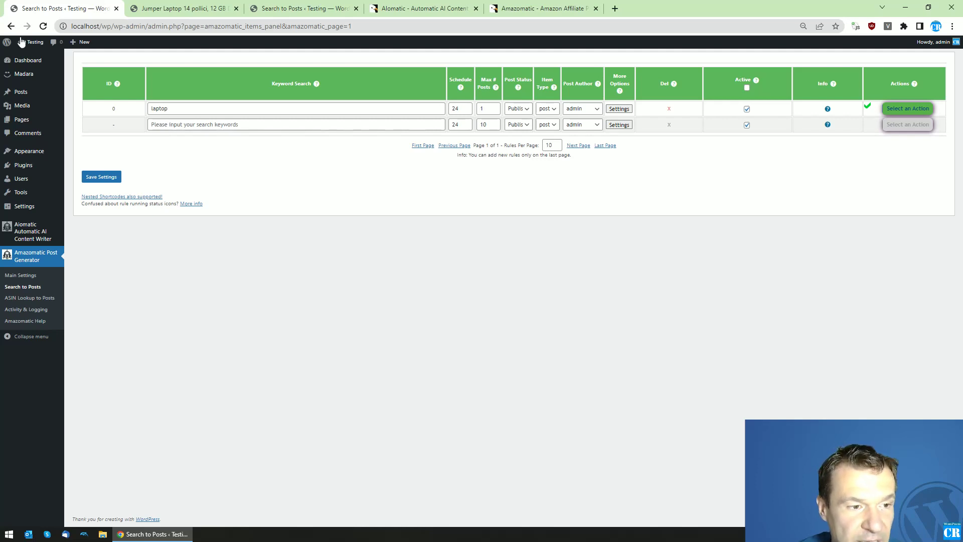
mouse_move(48, 231)
left_click(82, 250)
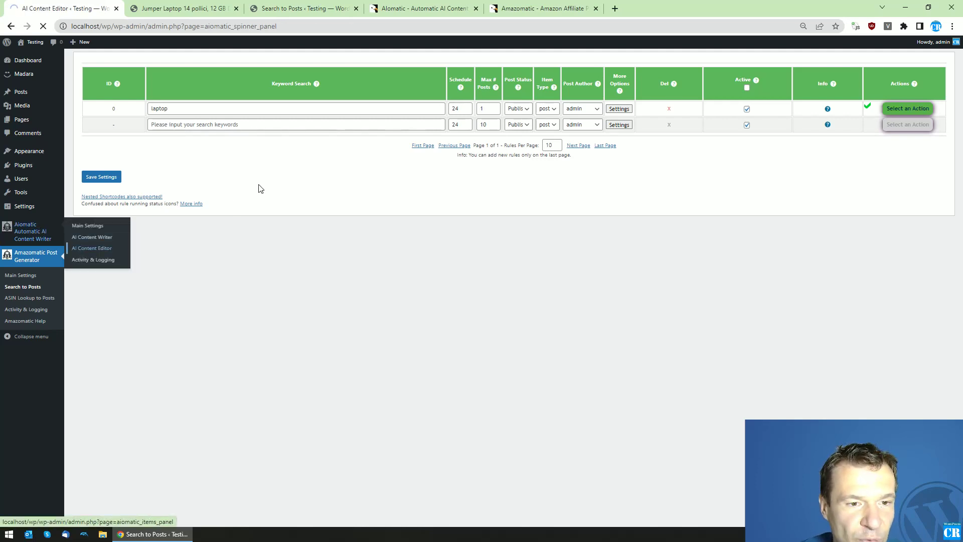
Find the Created Post Minimum Character Count option in the AI Content Writer's new-rule advanced settings and check for it in the AI Content Editor
left_click(27, 266)
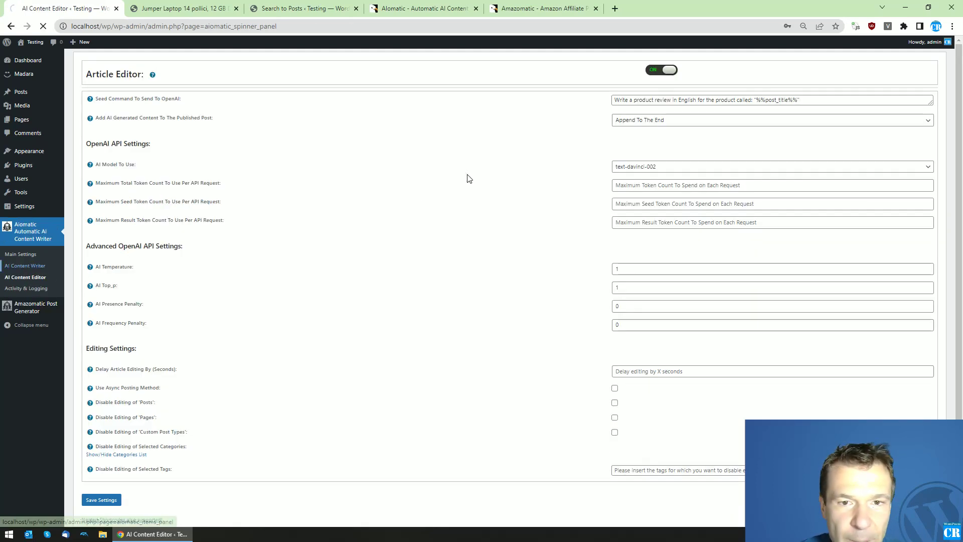
left_click(436, 111)
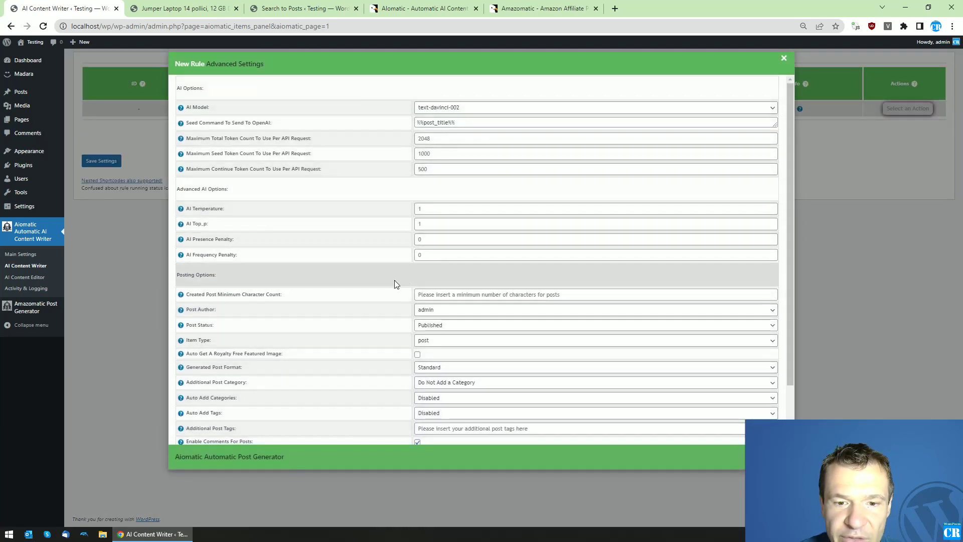
left_click_drag(187, 293, 280, 294)
key("ctrl+f")
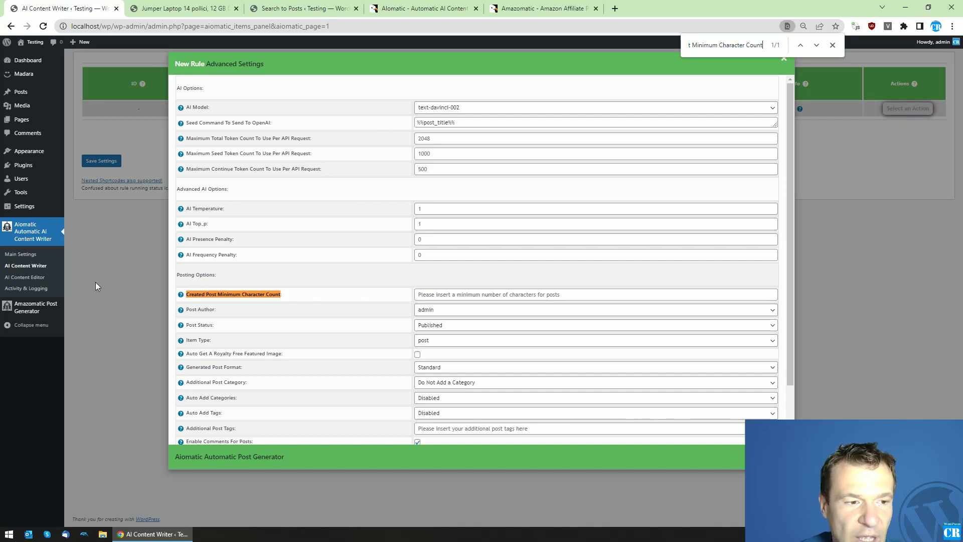
left_click(27, 277)
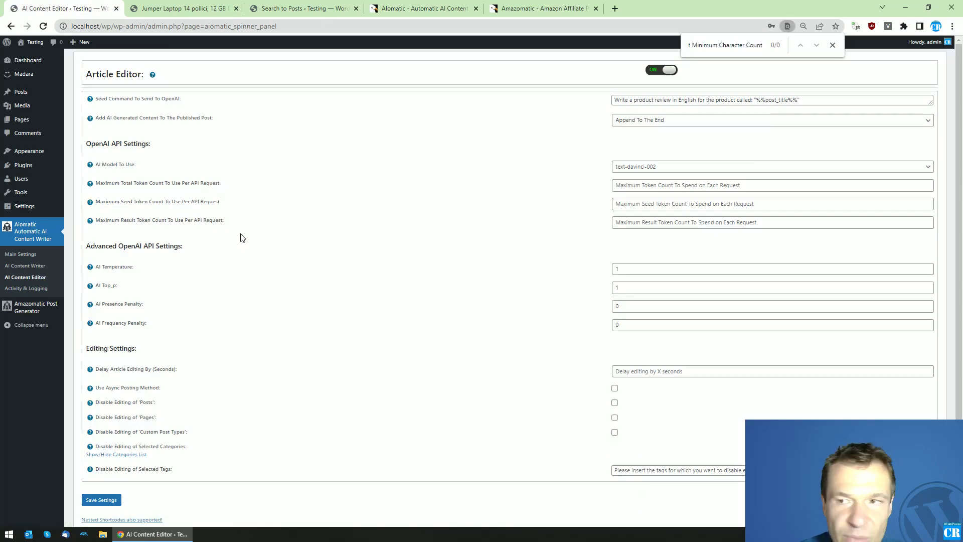